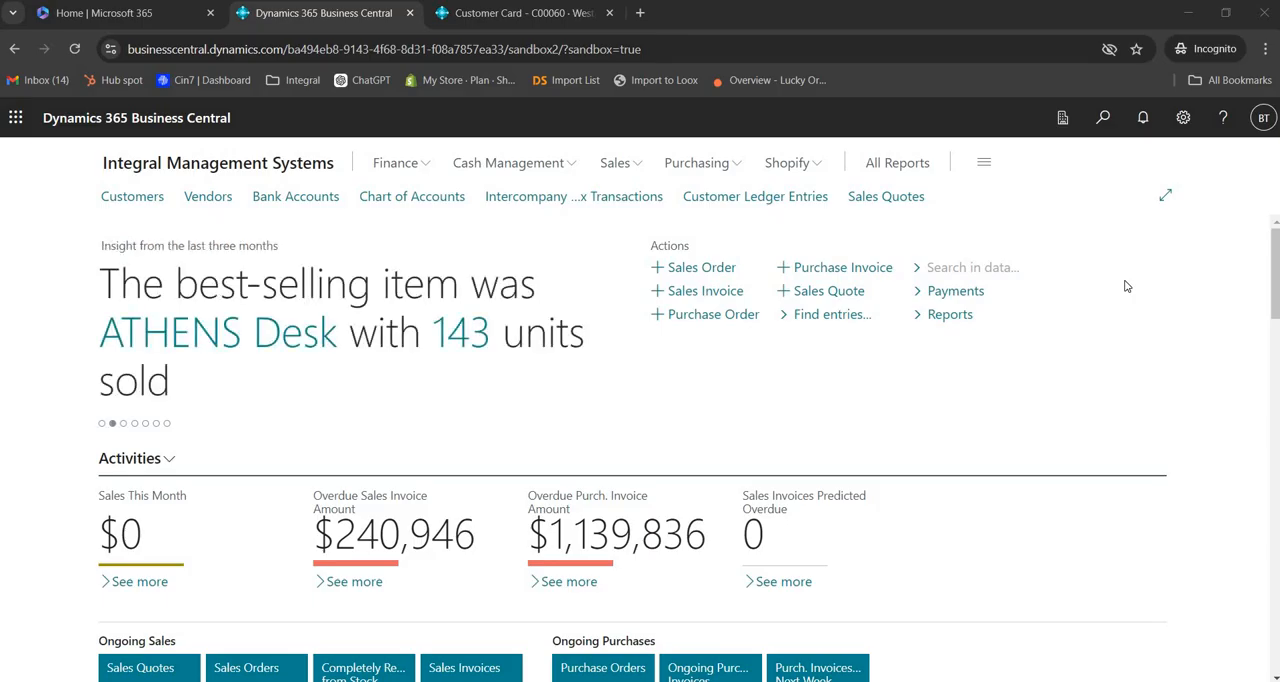
Step: Find the Locations list, open the MAIN warehouse card and review its Warehouse settings
{"action": "left_click", "coordinate": [1108, 124]}
{"action": "left_click", "coordinate": [1106, 121]}
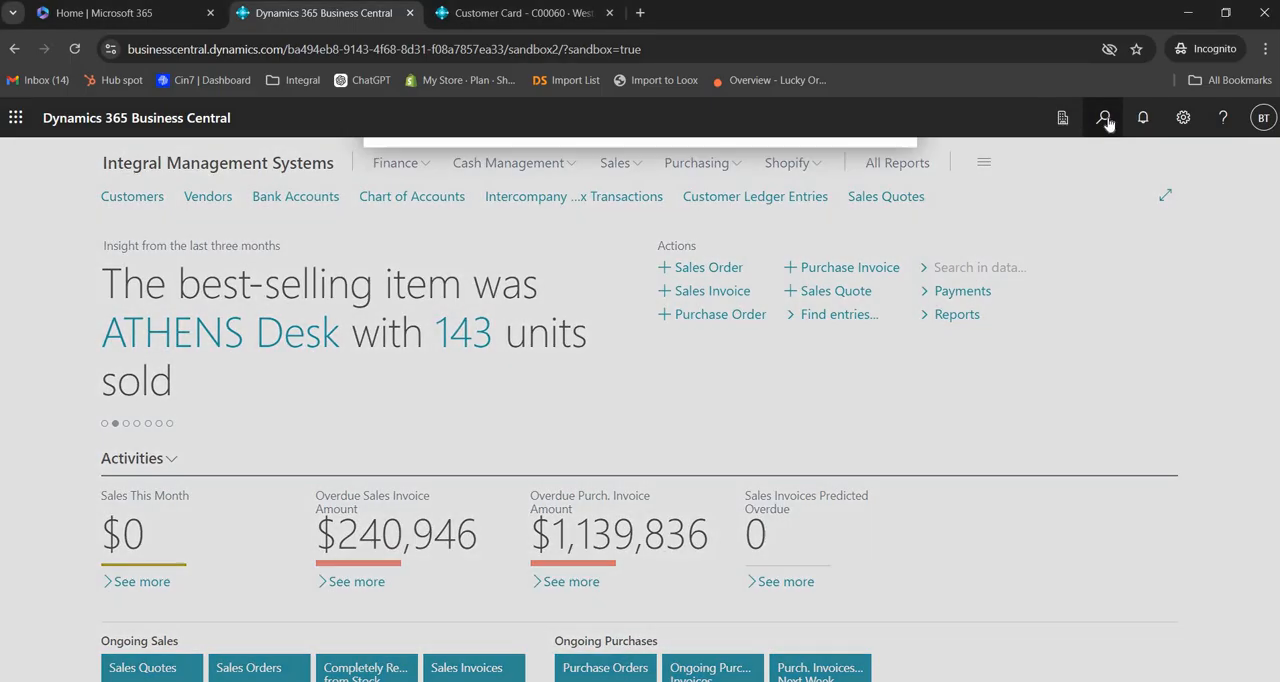
{"action": "type", "text": "loc"}
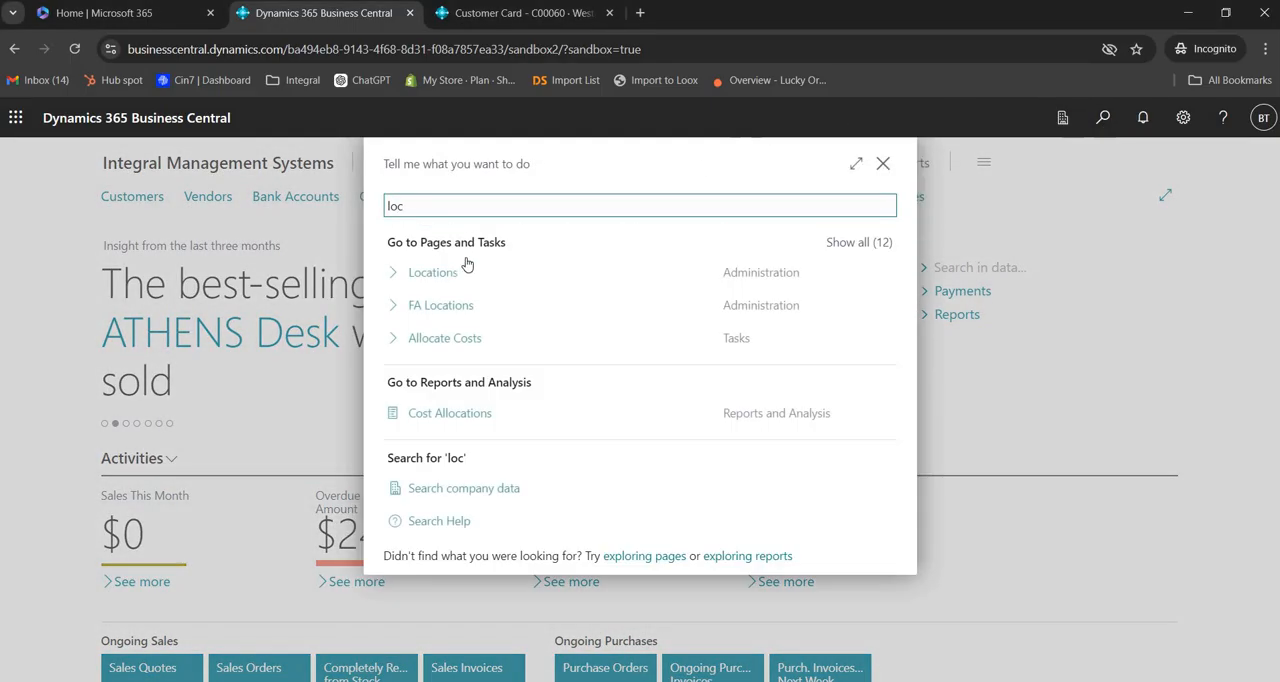
{"action": "left_click", "coordinate": [450, 273]}
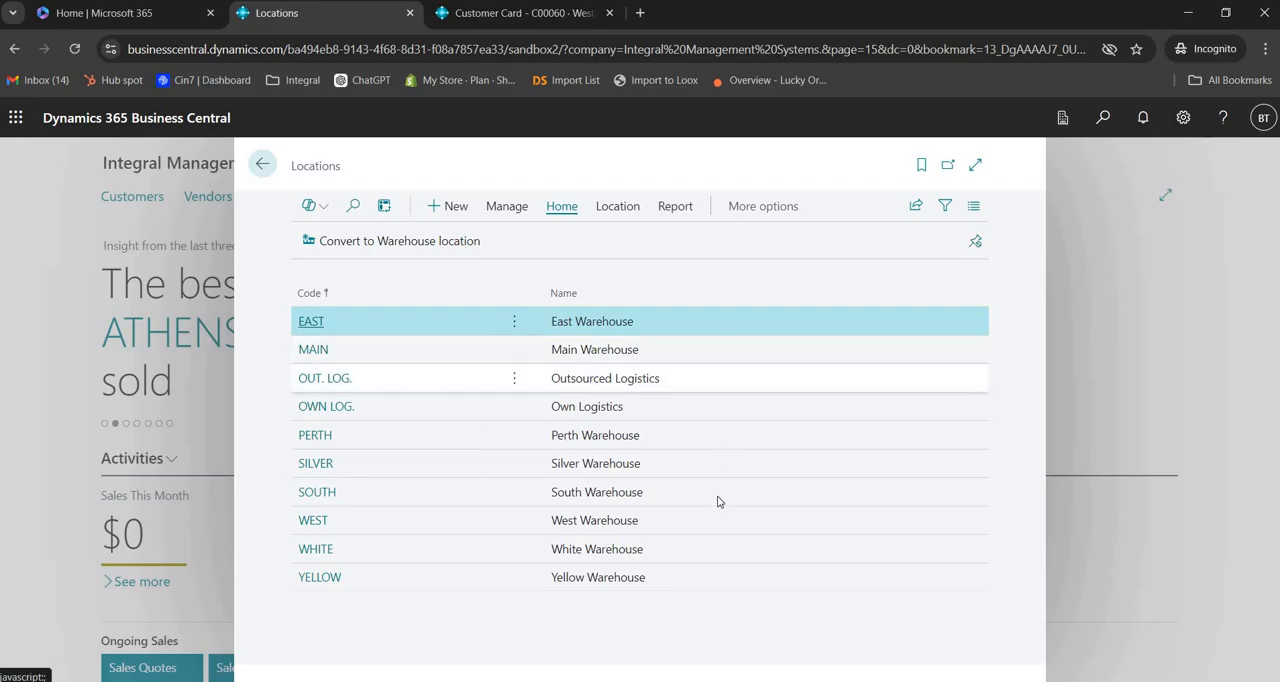
{"action": "left_click", "coordinate": [312, 351]}
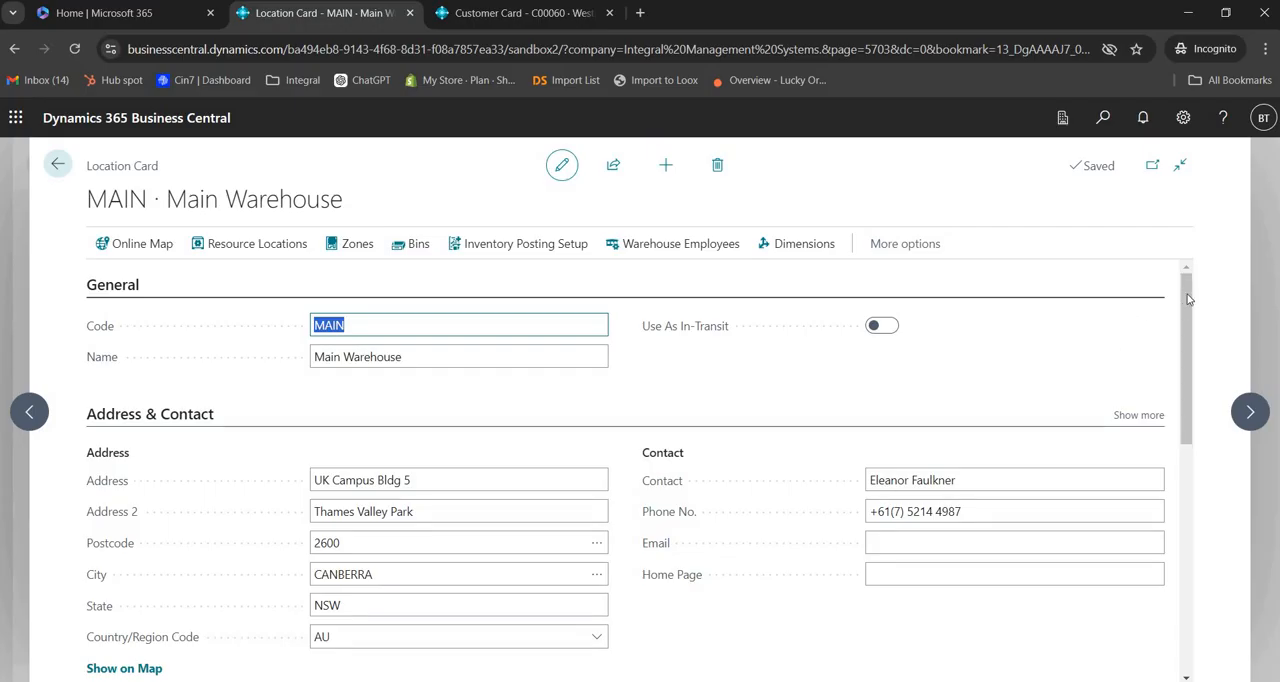
{"action": "left_click_drag", "start_coordinate": [1190, 307], "coordinate": [1198, 477]}
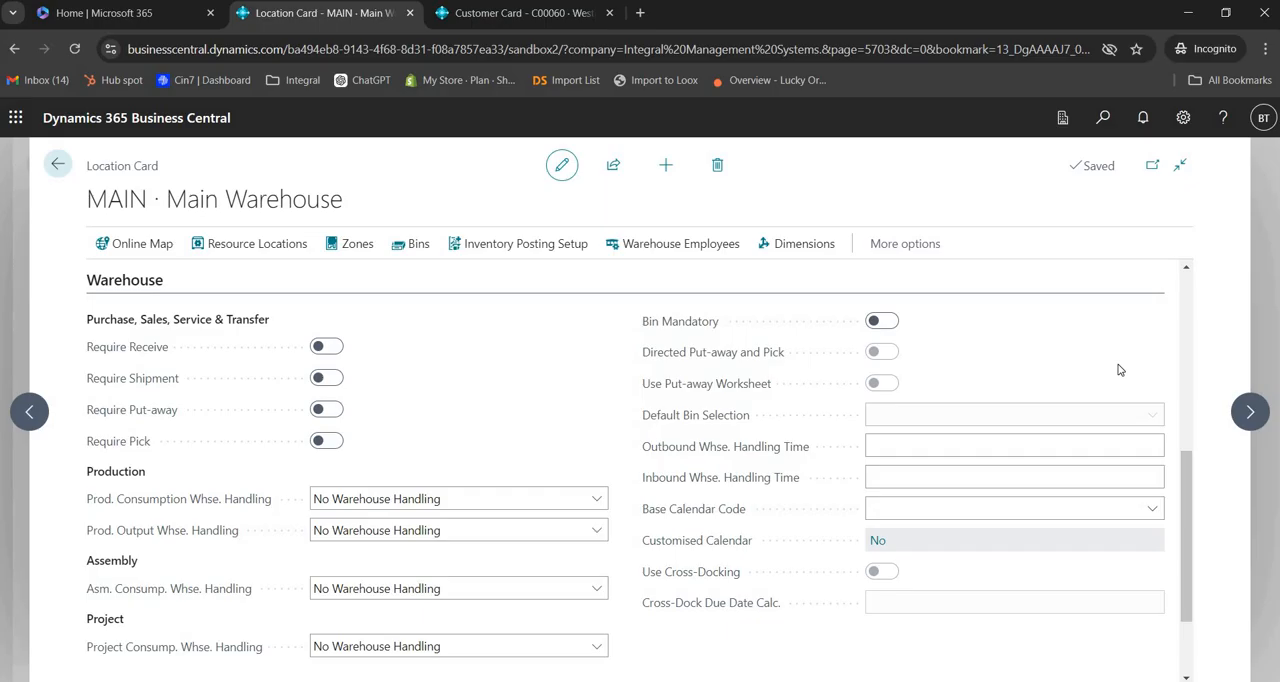
Step: Review the MAIN location's inventory posting setup, and check the shipping location code on the Westpac Group customer card
{"action": "left_click", "coordinate": [532, 246]}
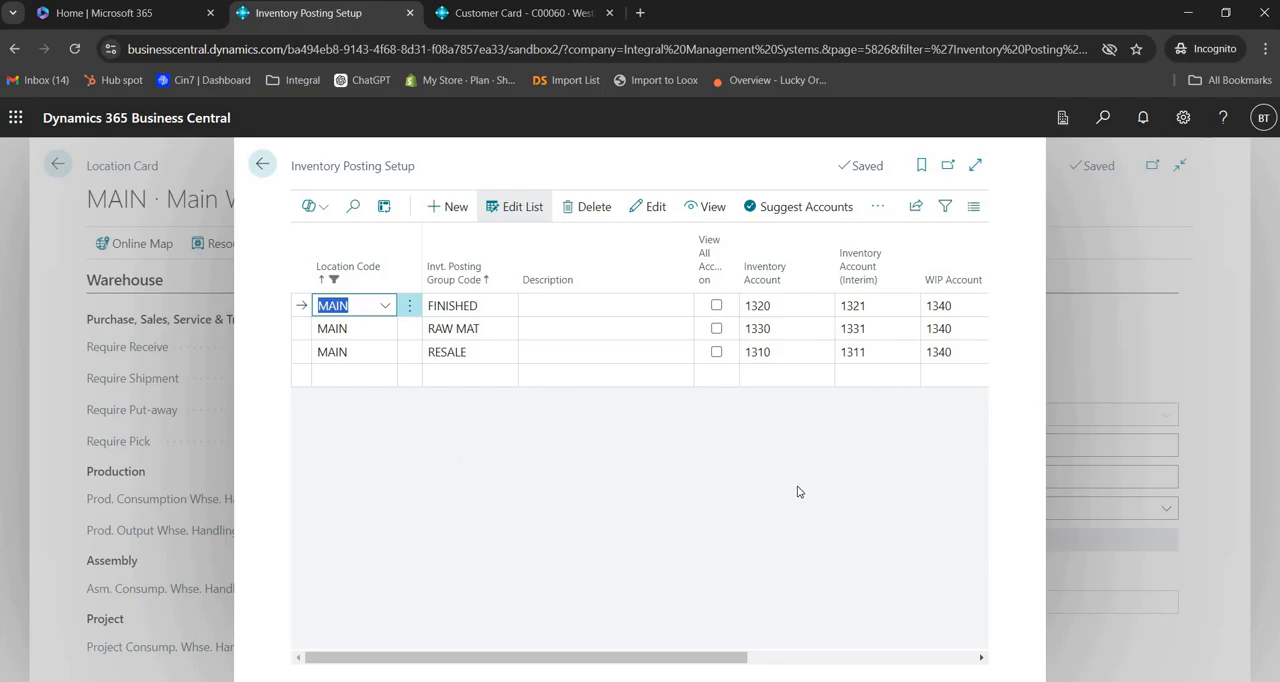
{"action": "left_click_drag", "start_coordinate": [727, 657], "coordinate": [861, 660]}
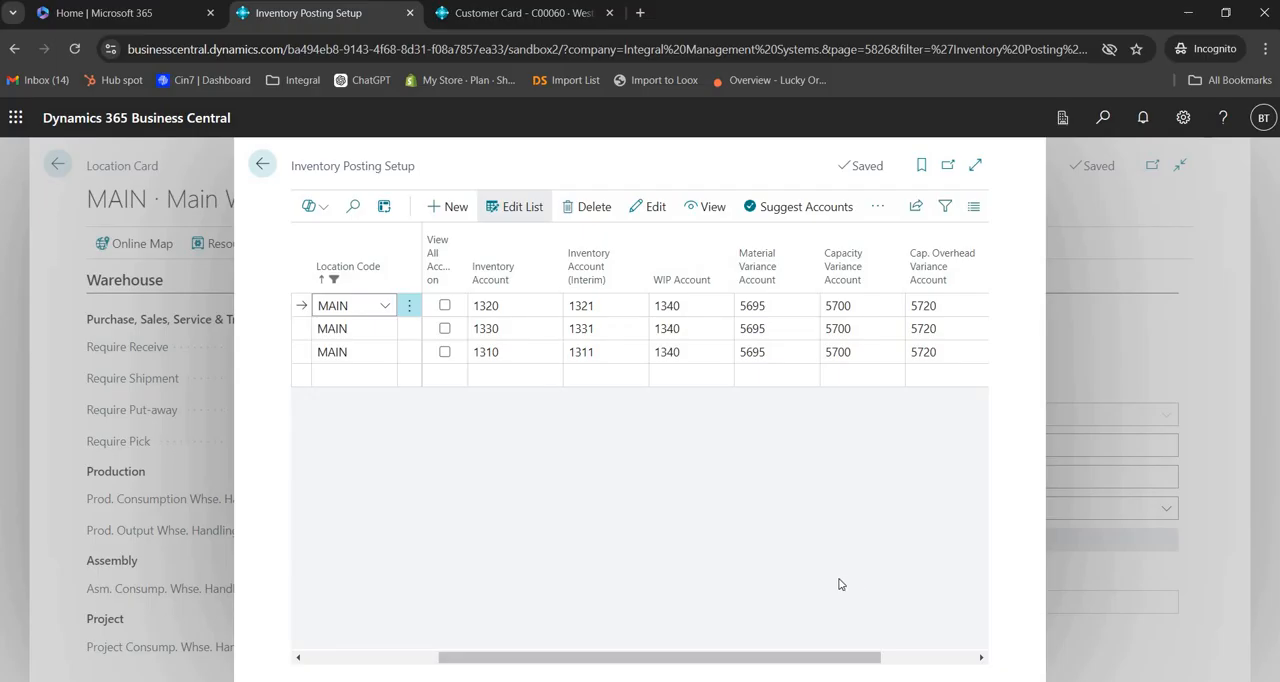
{"action": "left_click", "coordinate": [501, 15]}
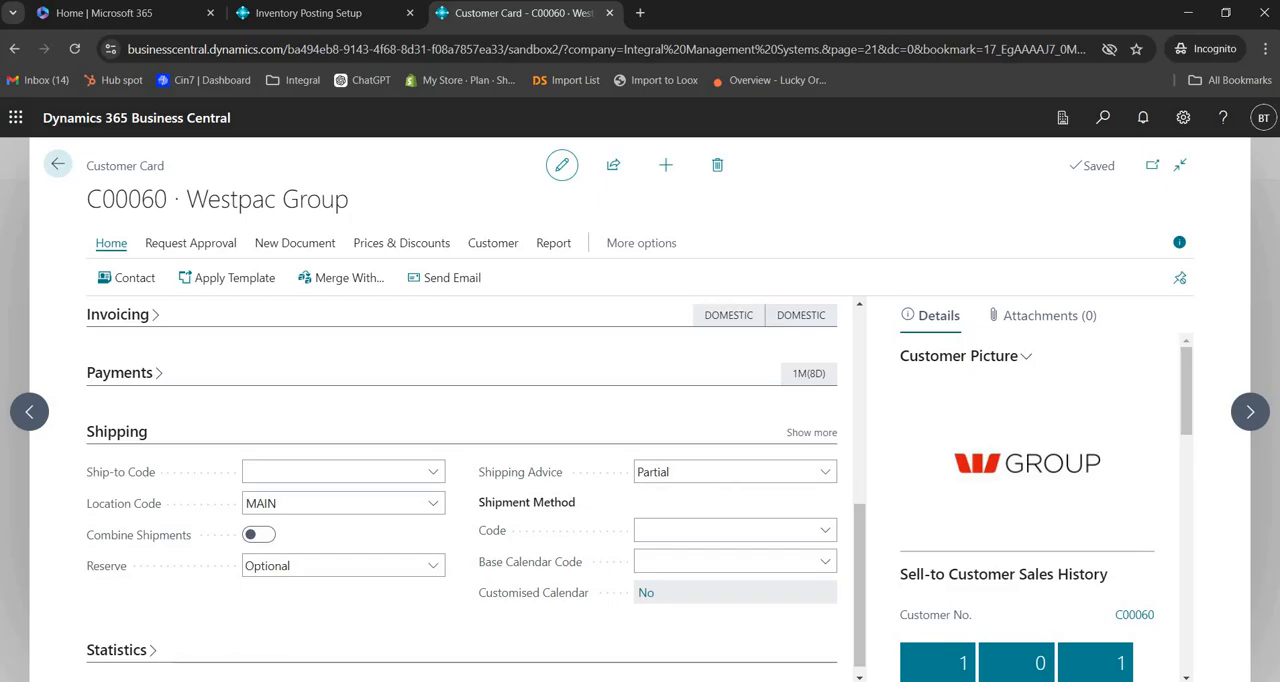
{"action": "key", "text": "ctrl+shift+Tab"}
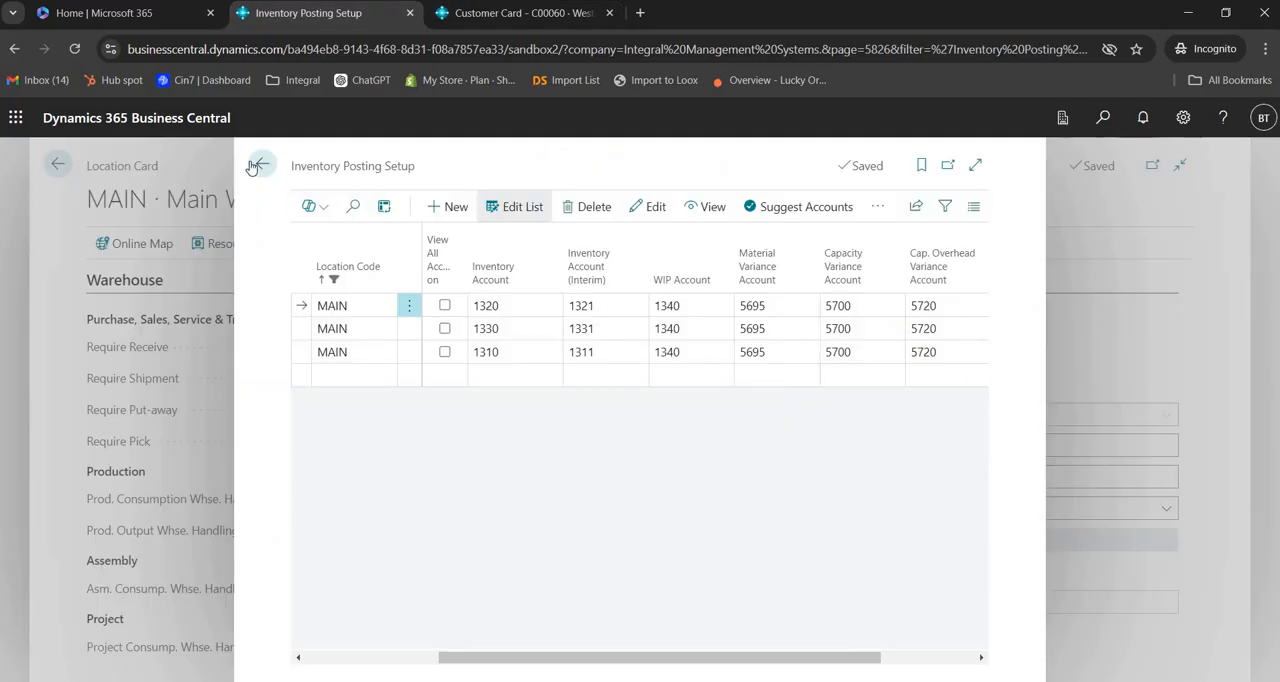
Step: Leave the MAIN location's pages and open the bins of the PERTH warehouse
{"action": "left_click", "coordinate": [260, 166]}
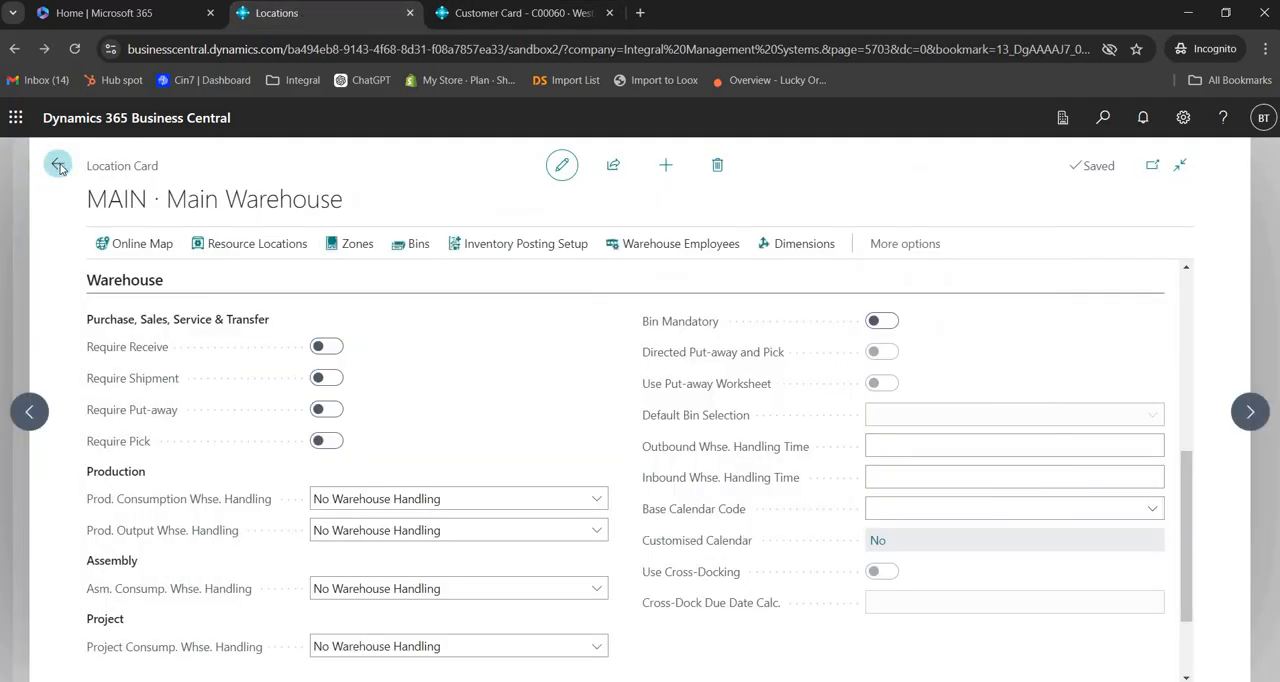
{"action": "left_click", "coordinate": [57, 167]}
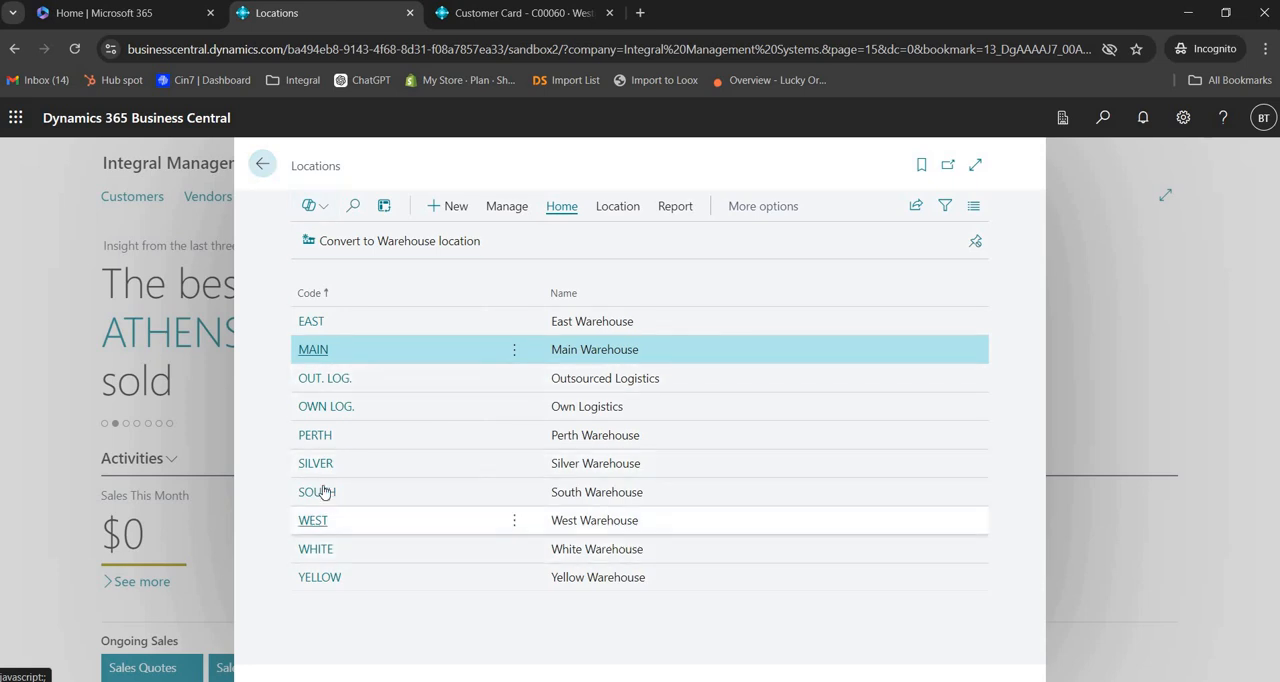
{"action": "left_click", "coordinate": [315, 436]}
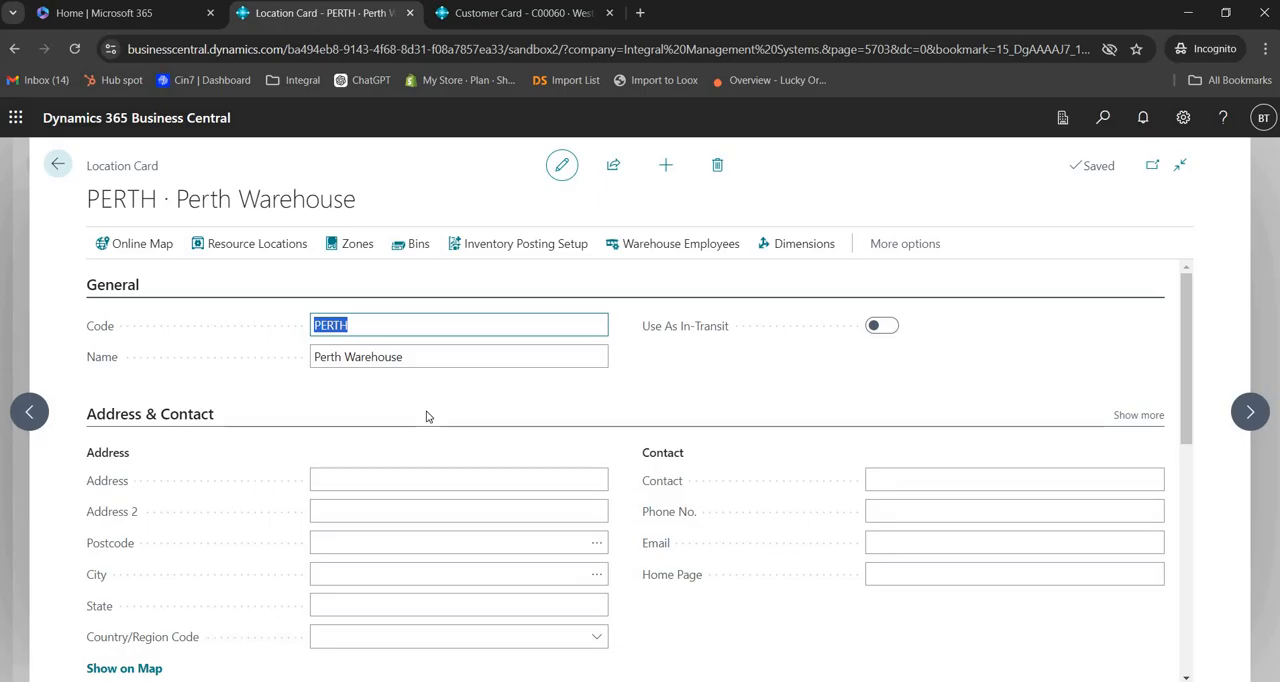
{"action": "left_click", "coordinate": [419, 248]}
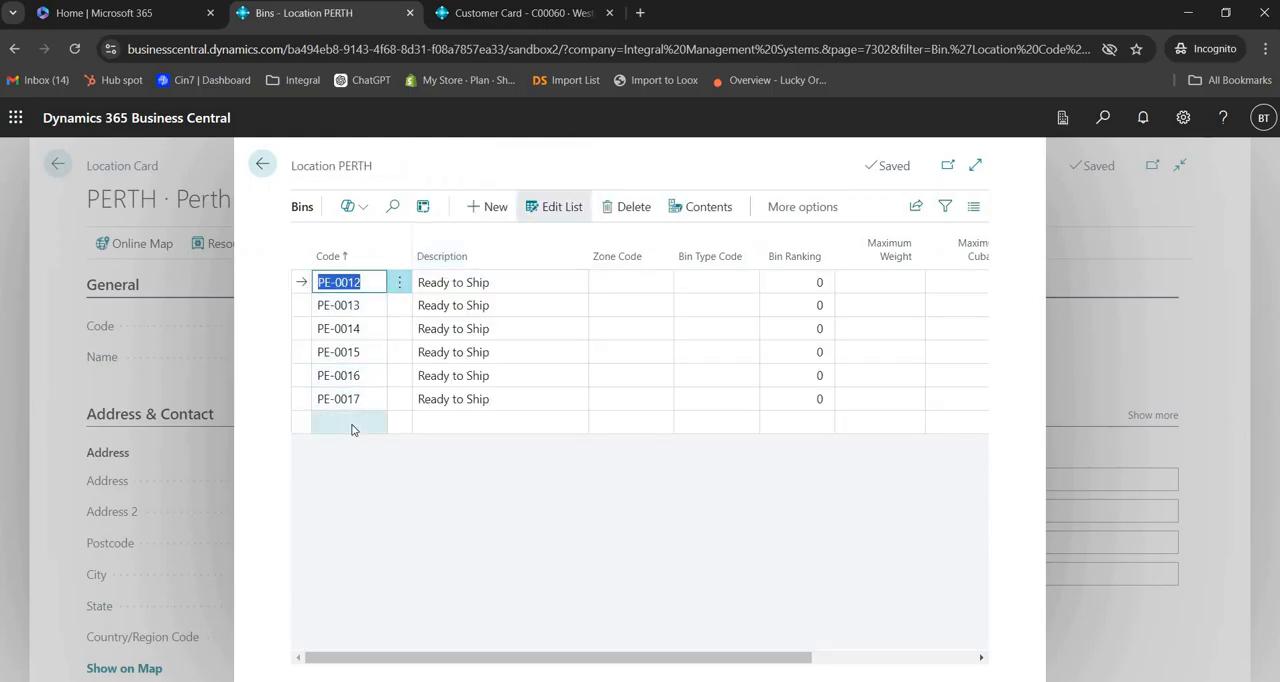
Step: Add a new bin to the PERTH location with code PE-0018 and description Ready to Ship
{"action": "left_click", "coordinate": [343, 425]}
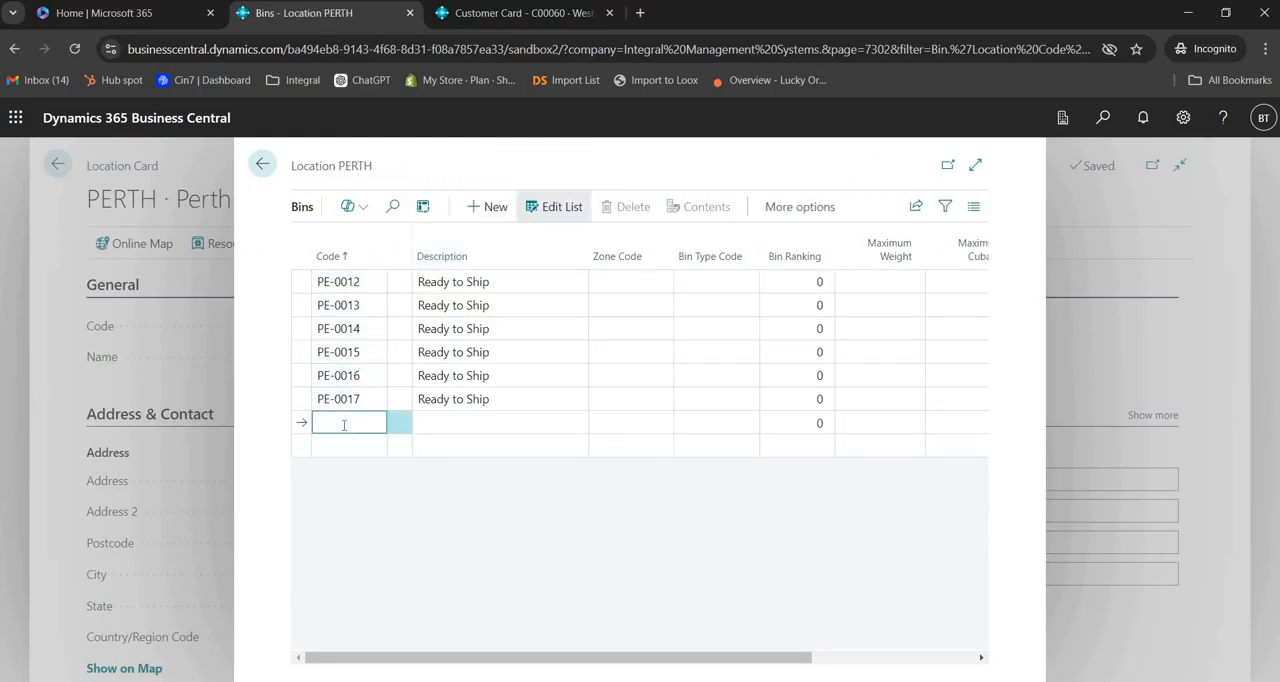
{"action": "type", "text": "PE-0018"}
{"action": "key", "text": "Tab"}
{"action": "type", "text": "Re"}
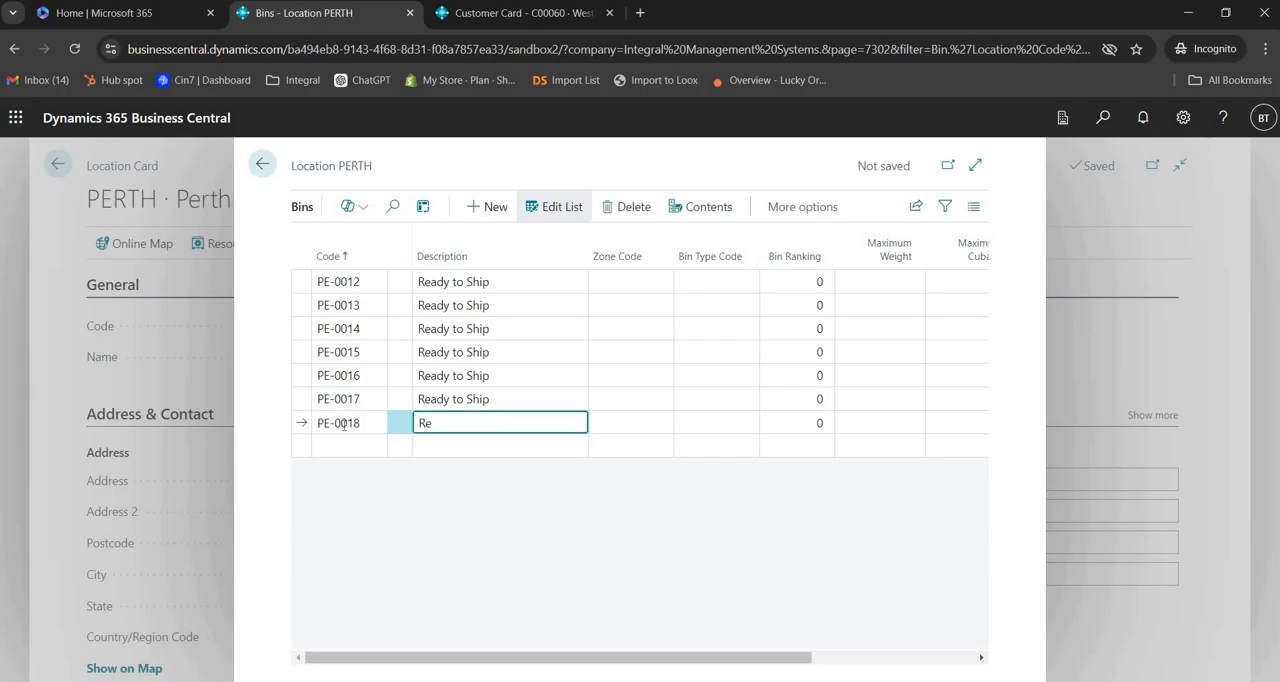
{"action": "type", "text": "ady to Ship"}
Step: Find the Transfer Orders list and create a new transfer order
{"action": "left_click", "coordinate": [1103, 118]}
{"action": "type", "text": "t"}
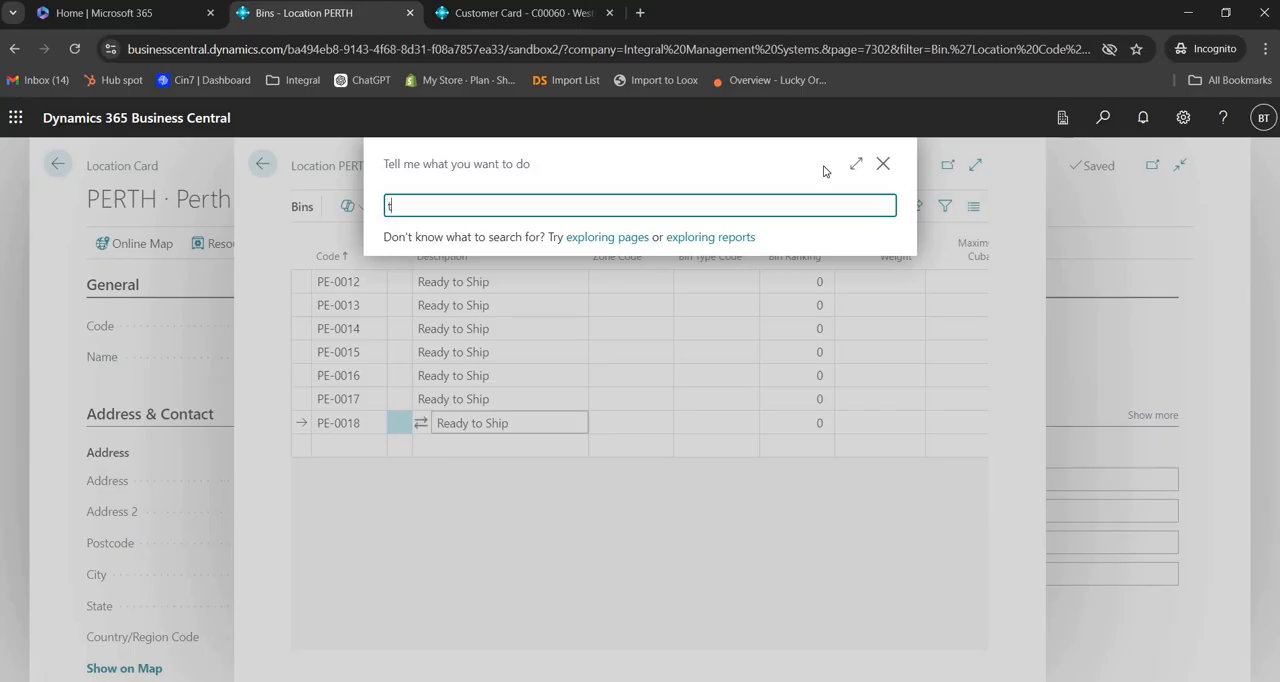
{"action": "type", "text": "ra ord"}
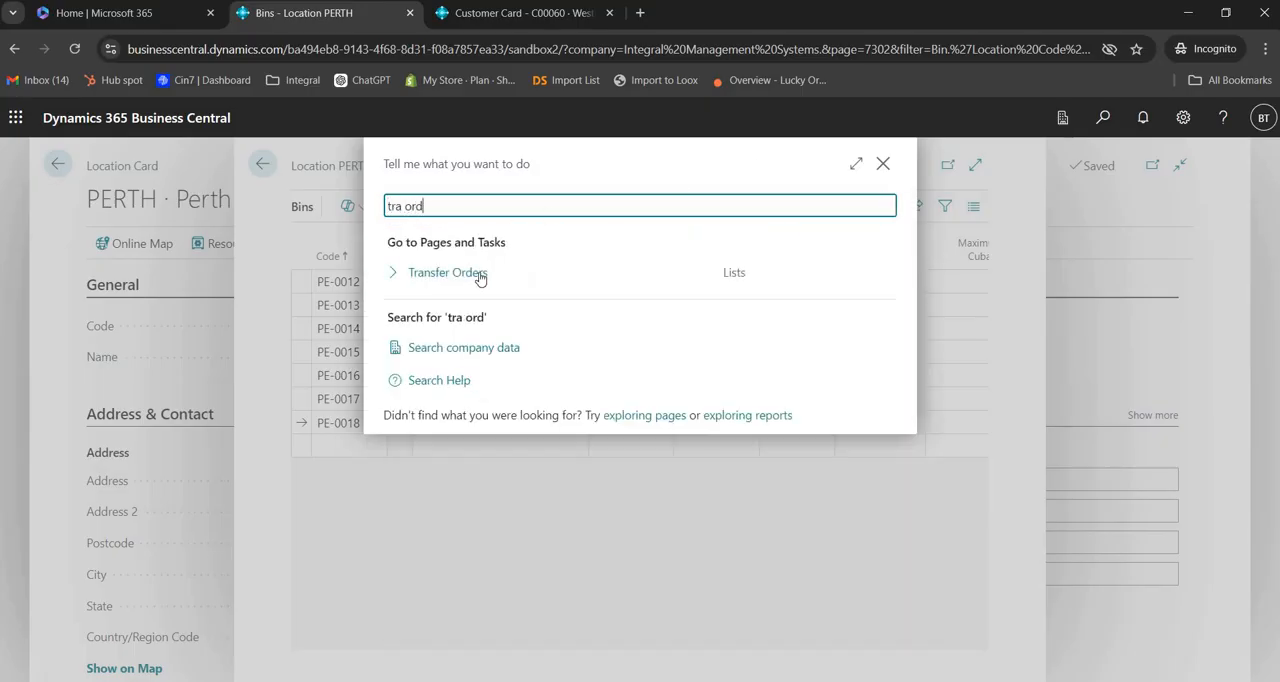
{"action": "left_click", "coordinate": [479, 274]}
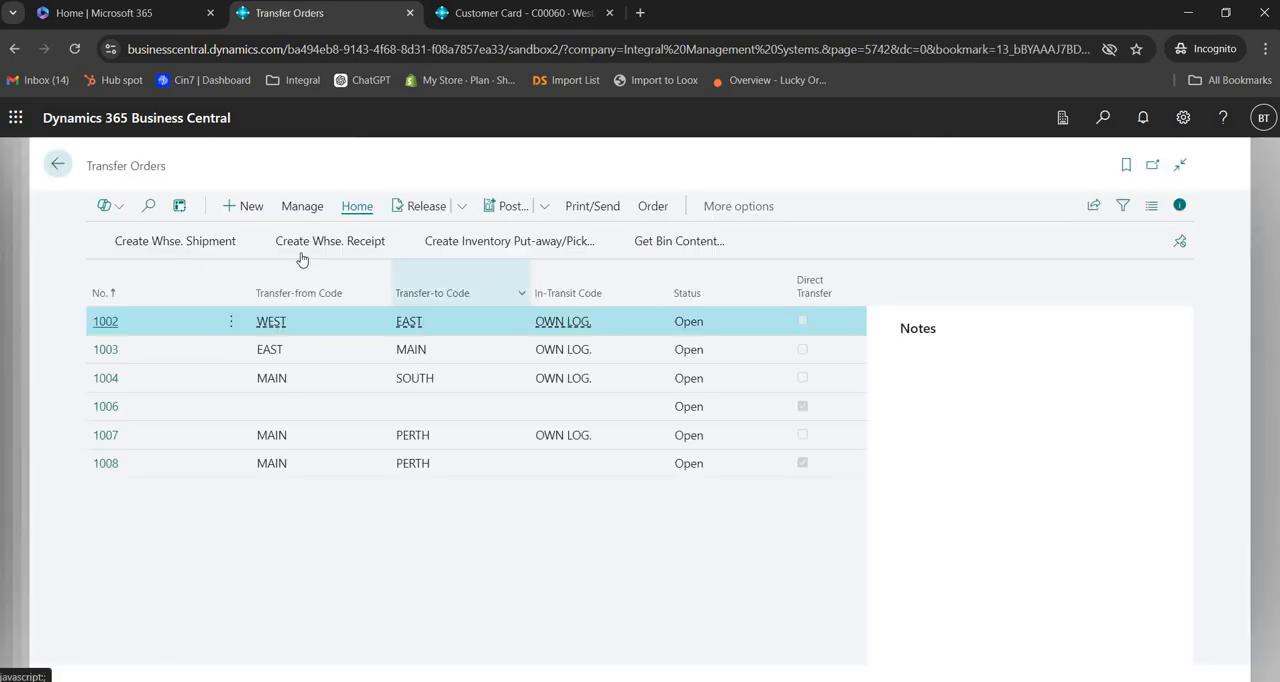
{"action": "left_click", "coordinate": [245, 207]}
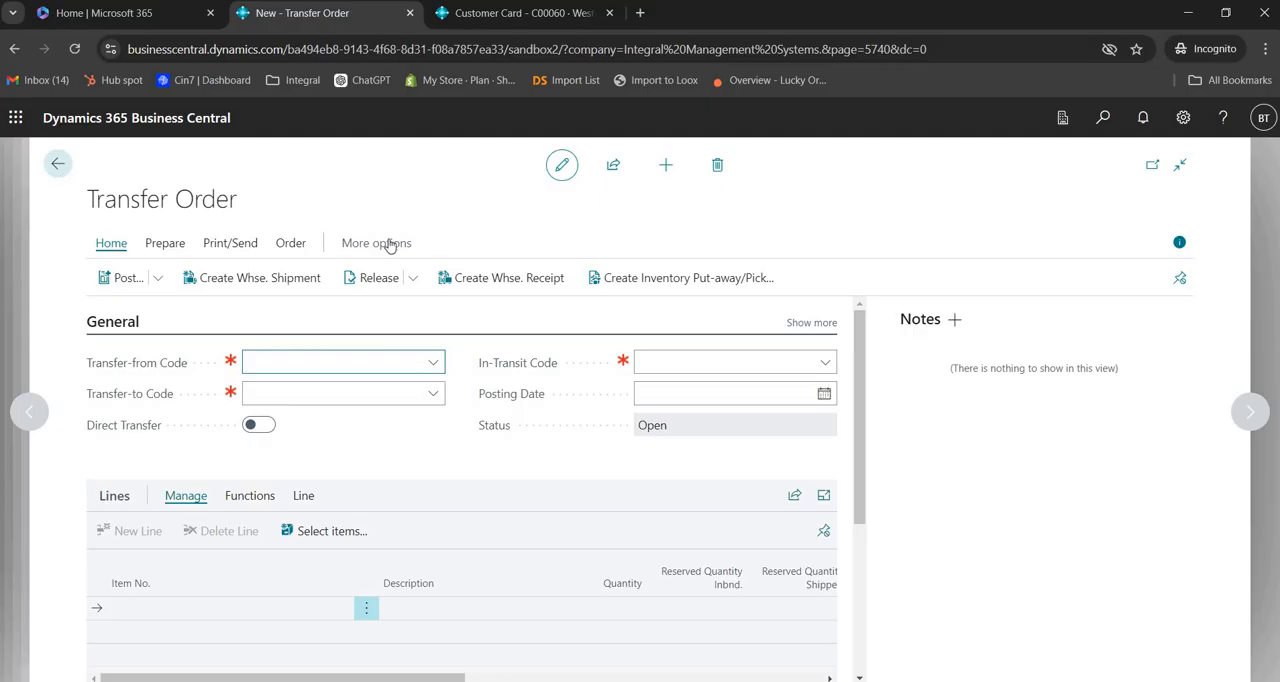
Step: Set the order to transfer from MAIN to WEST and enable Direct Transfer
{"action": "left_click", "coordinate": [433, 363]}
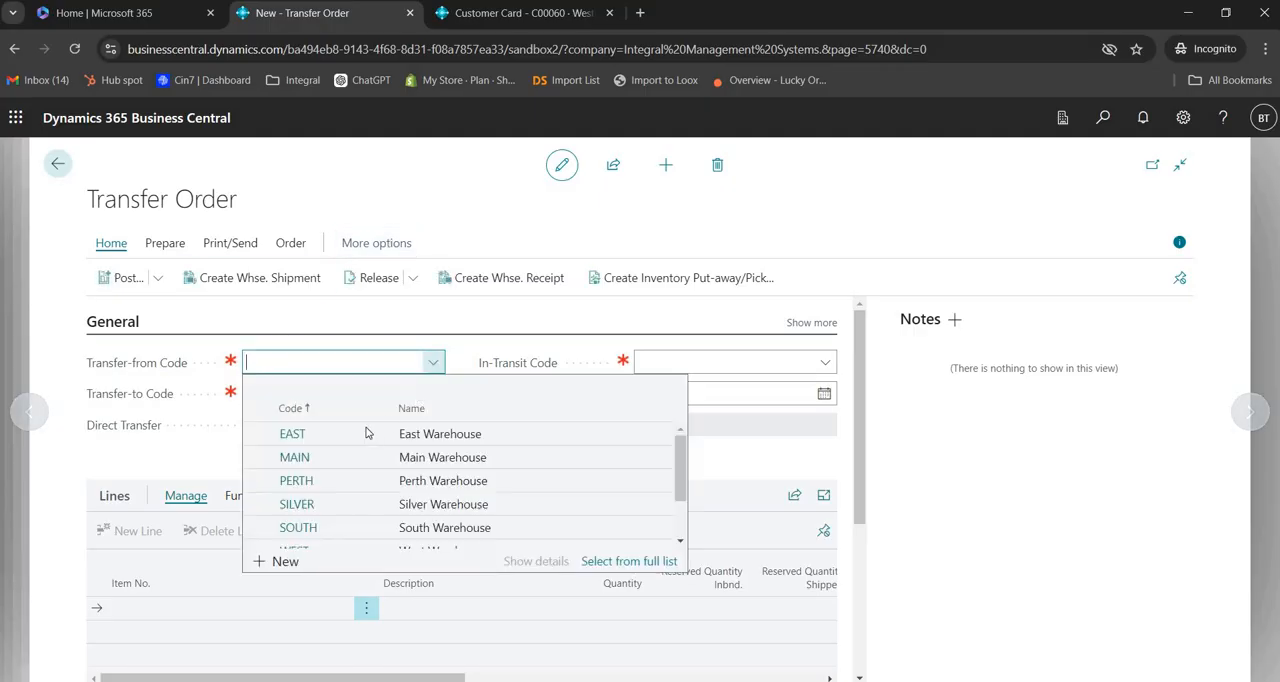
{"action": "left_click", "coordinate": [298, 459]}
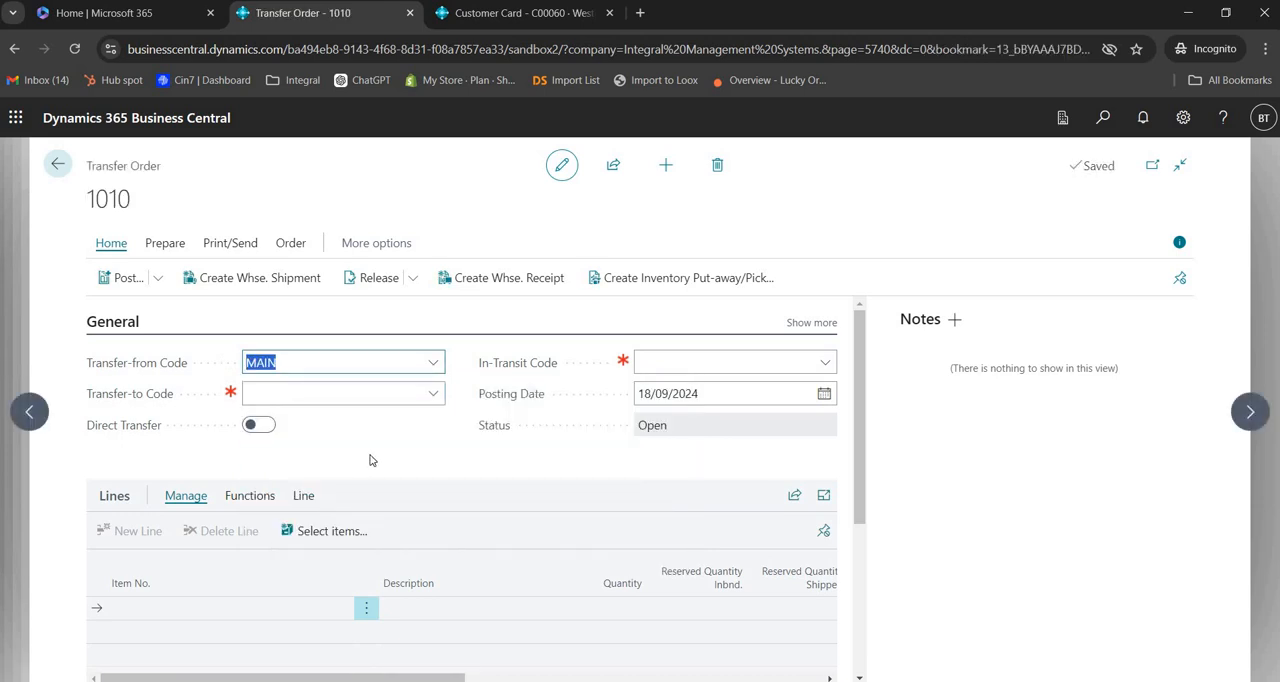
{"action": "left_click", "coordinate": [433, 399]}
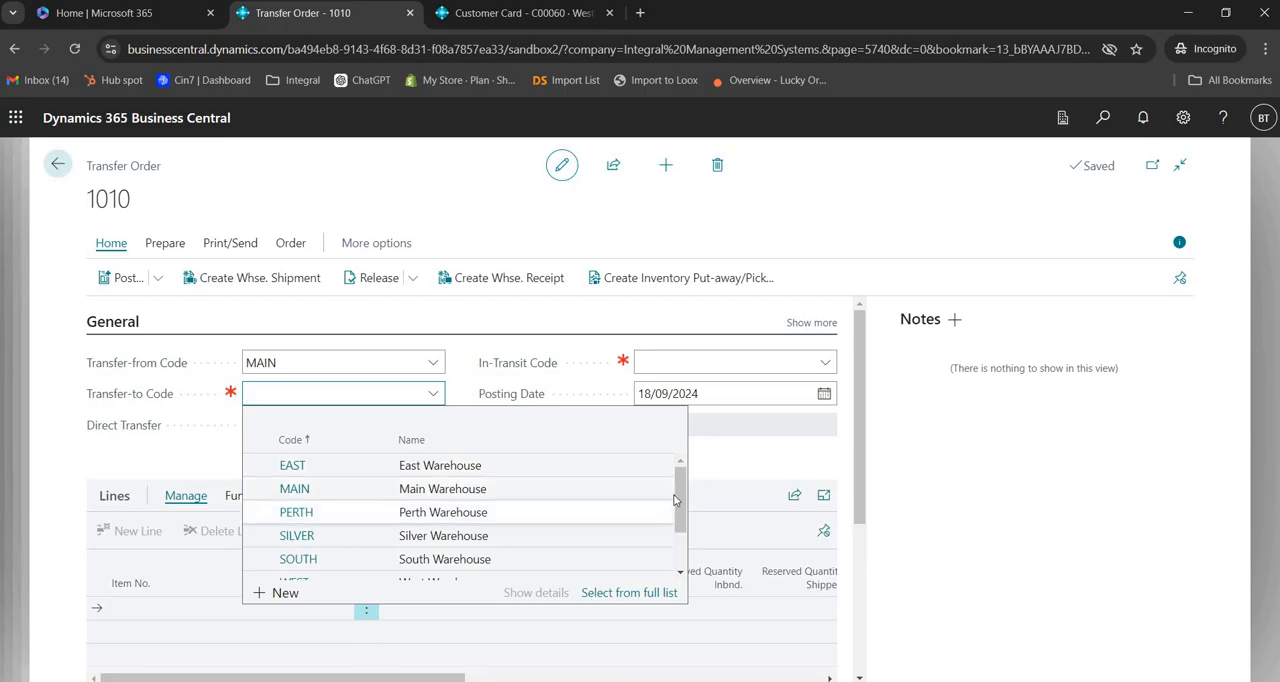
{"action": "scroll", "coordinate": [386, 545], "scroll_direction": "down", "scroll_amount": 3}
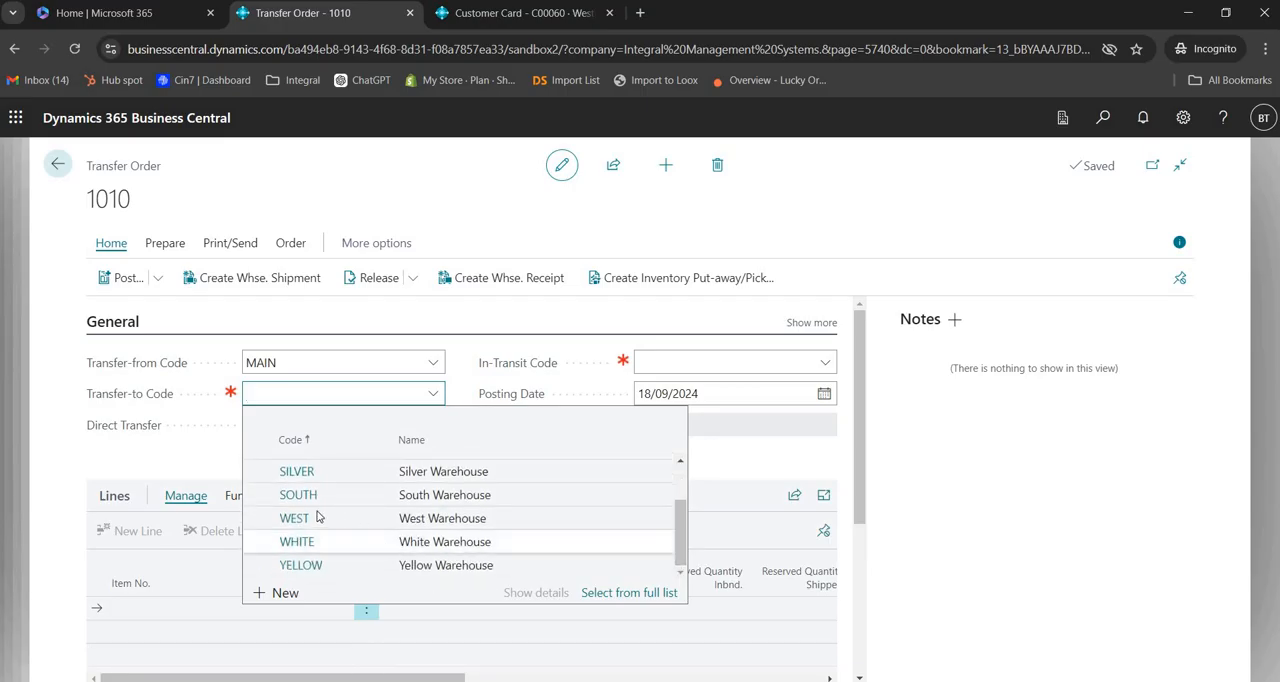
{"action": "left_click", "coordinate": [321, 520]}
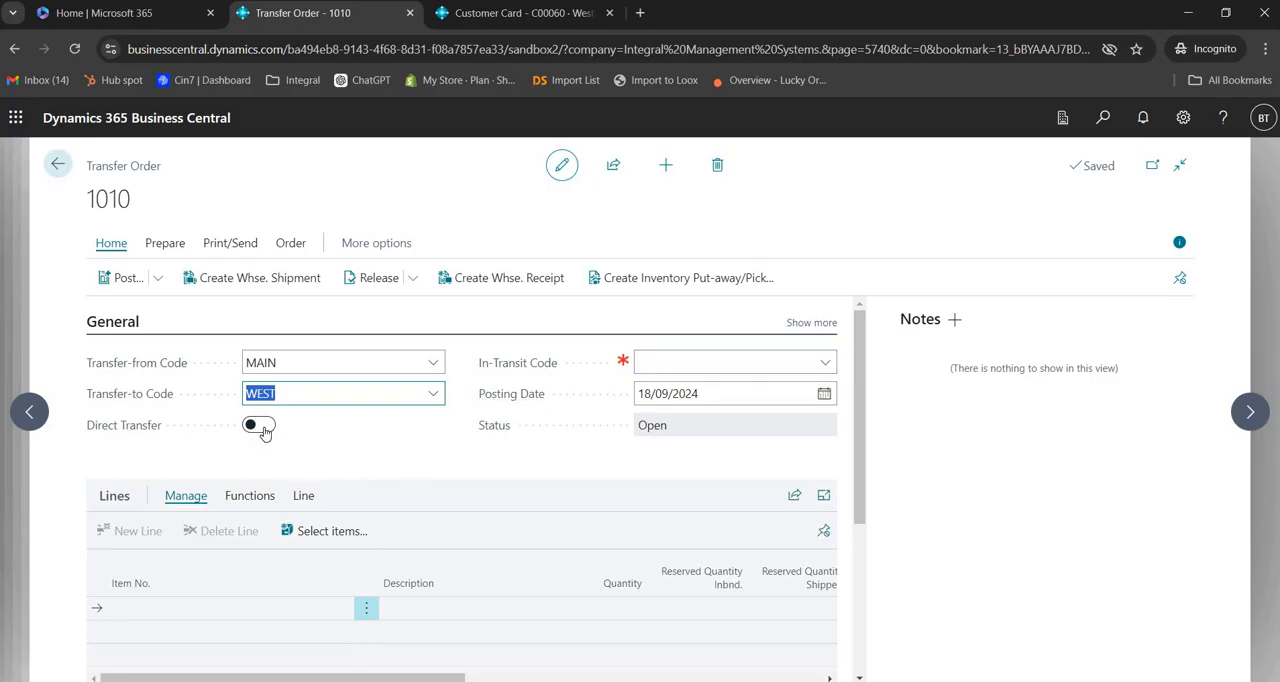
{"action": "left_click", "coordinate": [260, 426]}
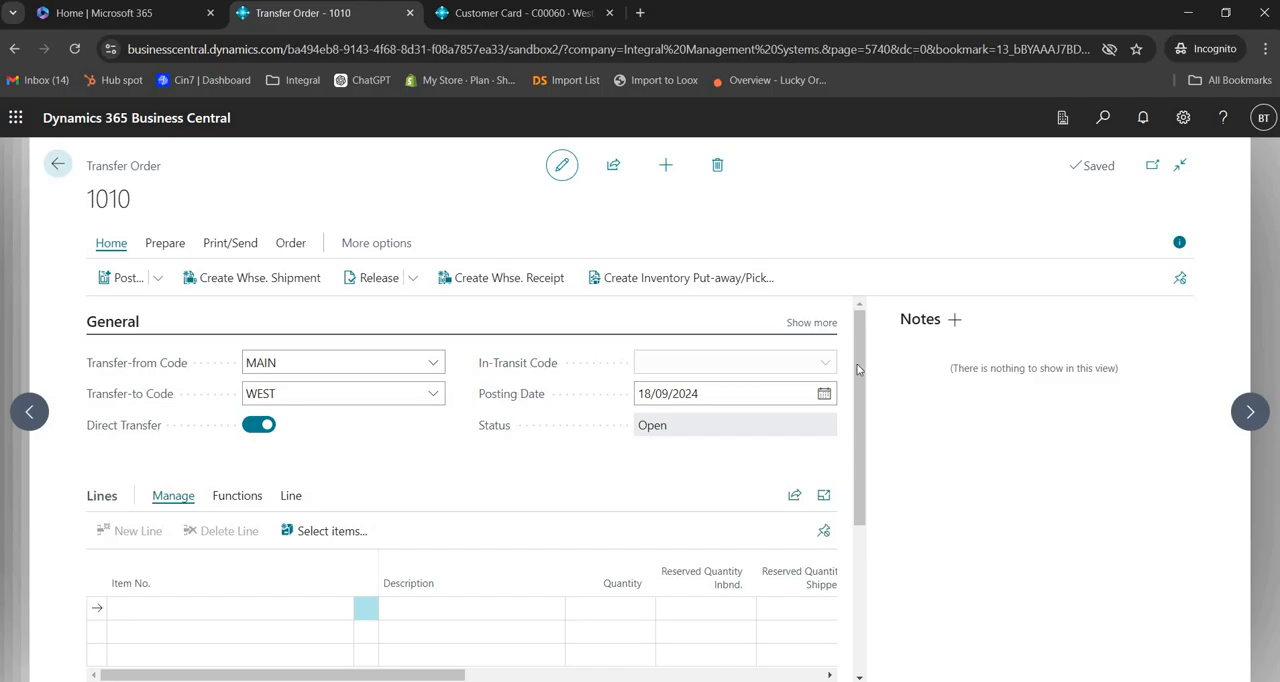
Step: Add item 1900-S, PARIS Guest Chair, black, with quantity 3 to the order lines and check its quantities to ship and receive
{"action": "left_click_drag", "start_coordinate": [857, 370], "coordinate": [856, 429]}
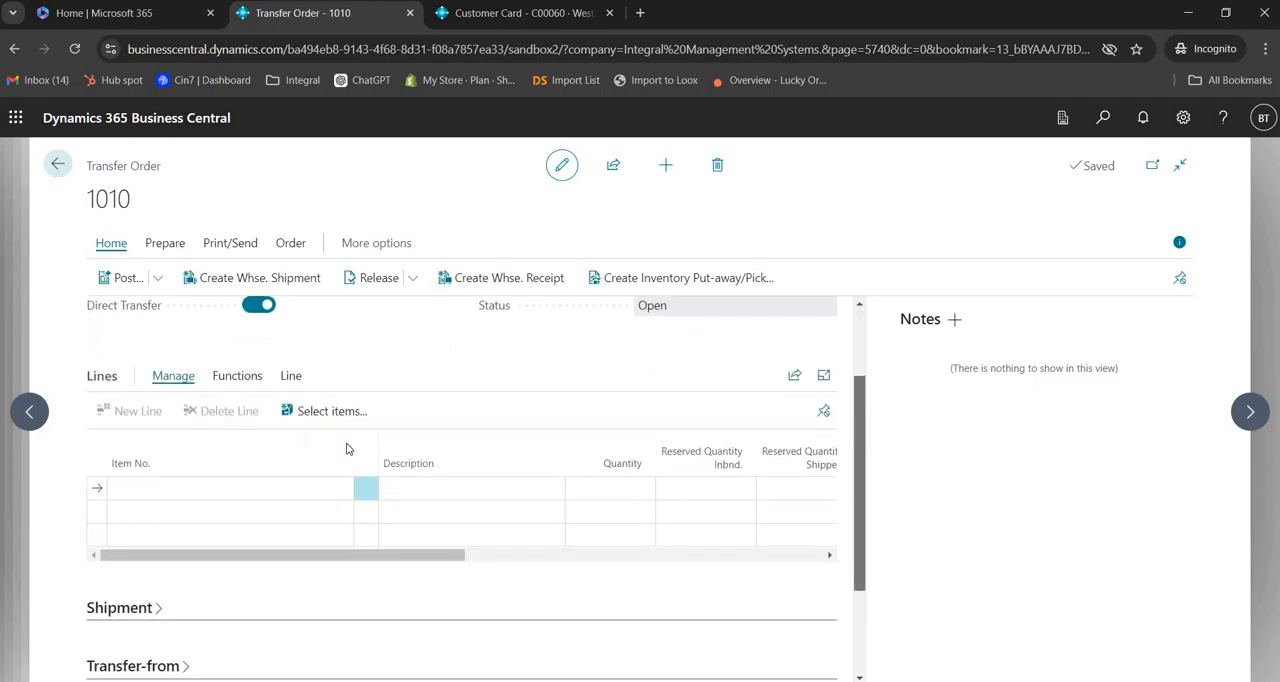
{"action": "left_click", "coordinate": [150, 487]}
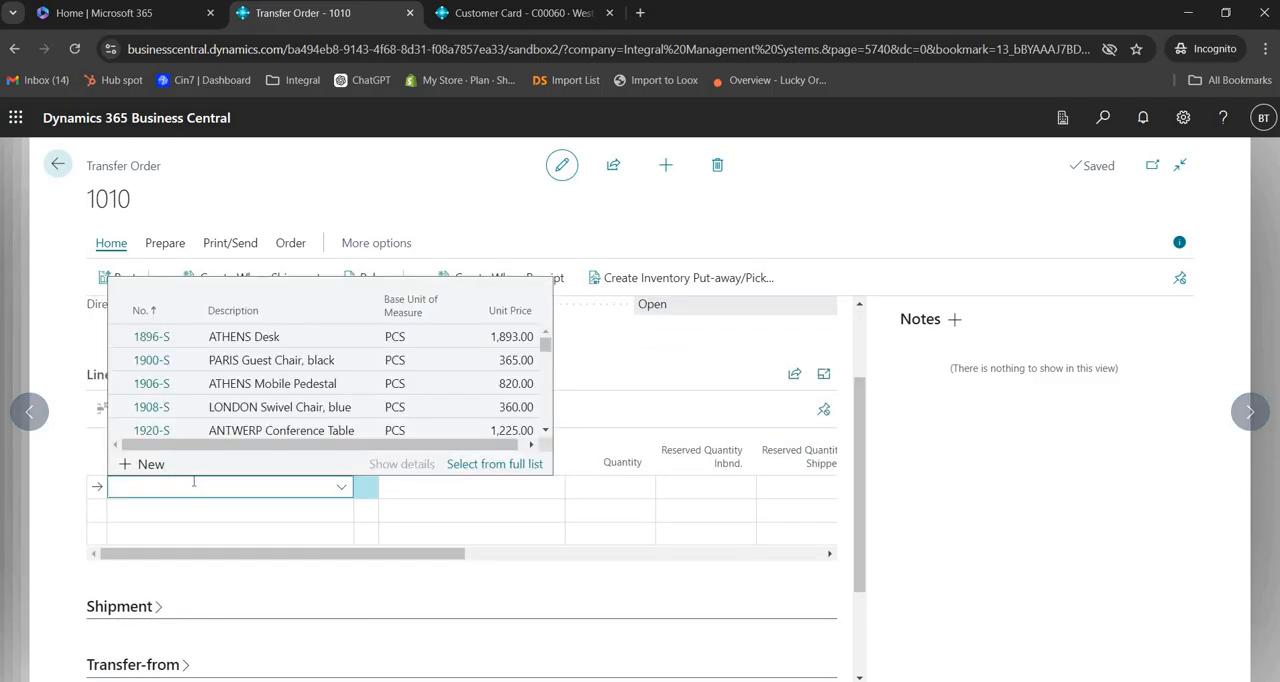
{"action": "left_click", "coordinate": [150, 362]}
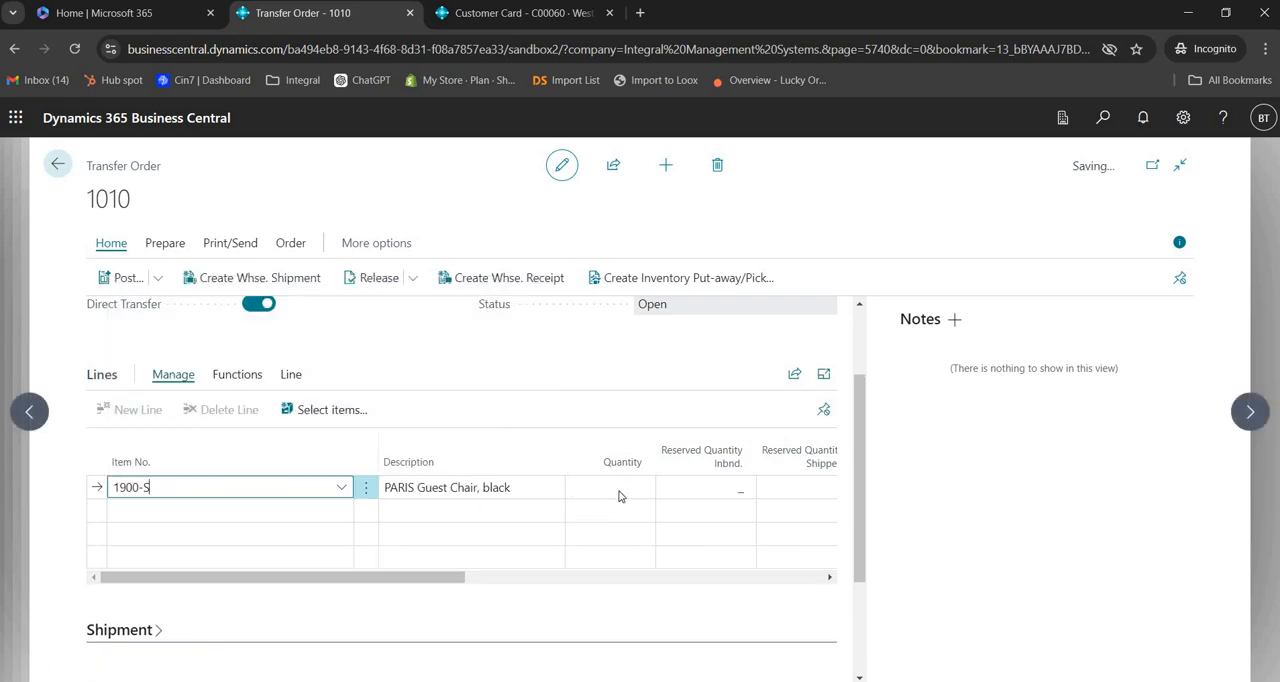
{"action": "left_click", "coordinate": [632, 486]}
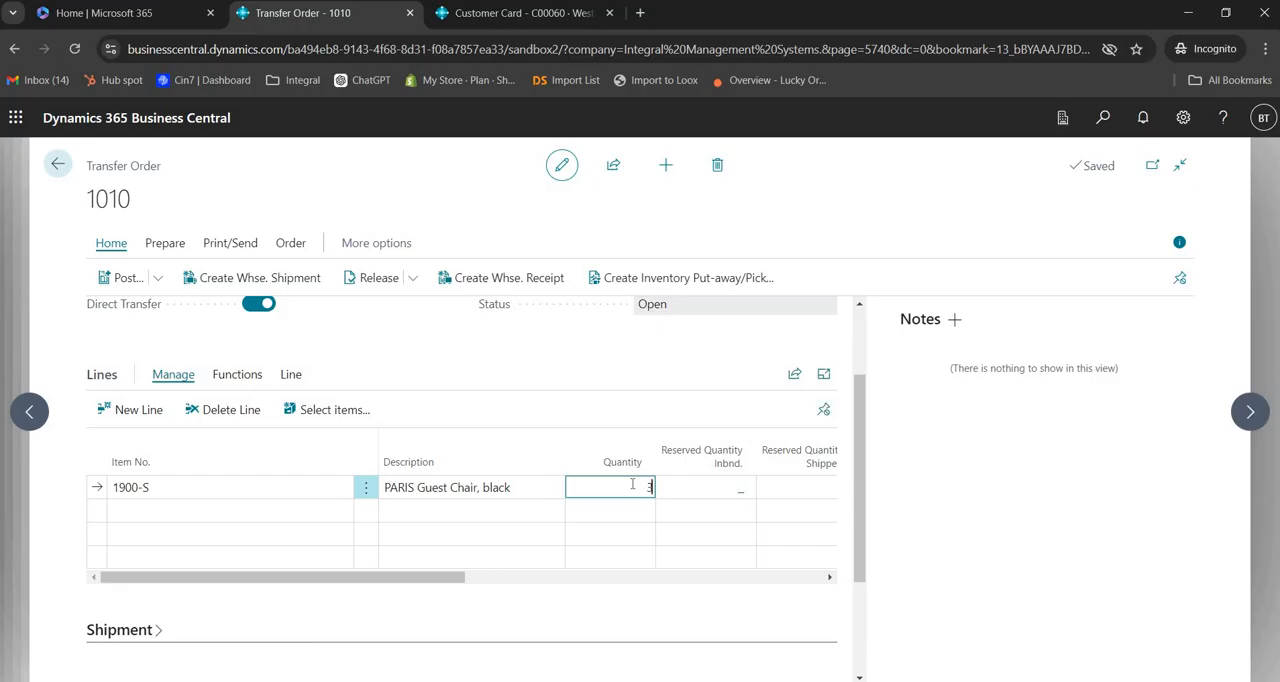
{"action": "key", "text": "Tab"}
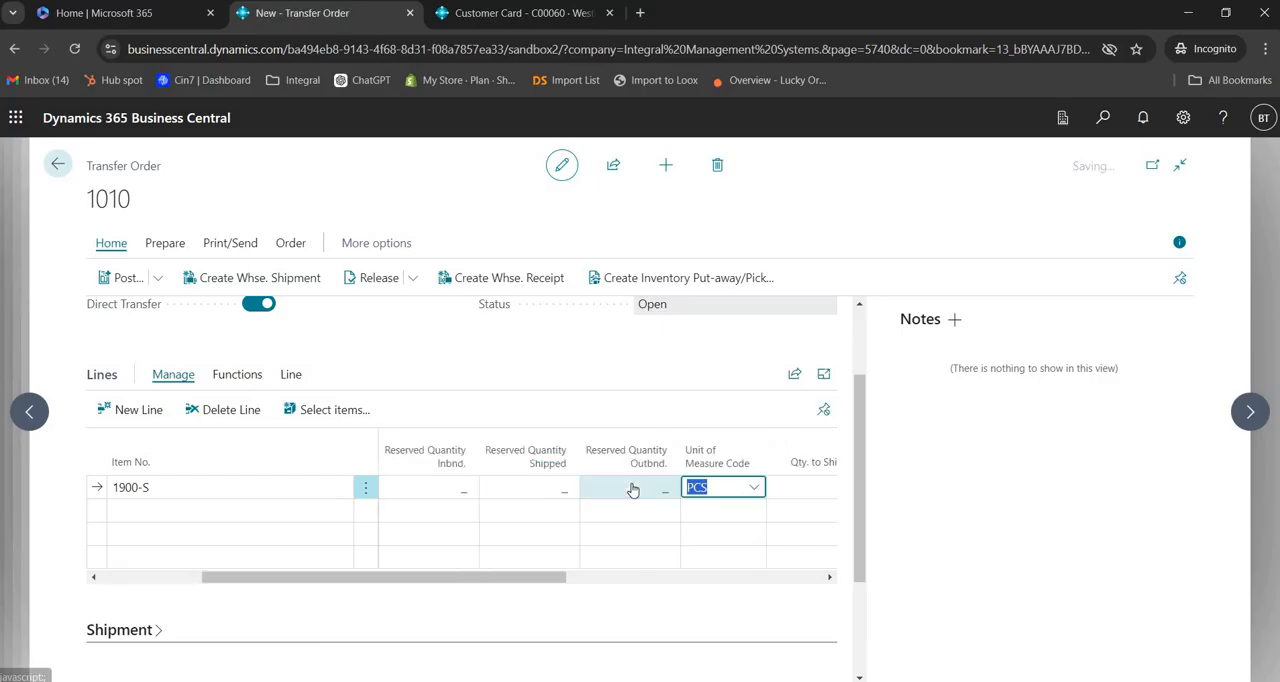
{"action": "key", "text": "Tab"}
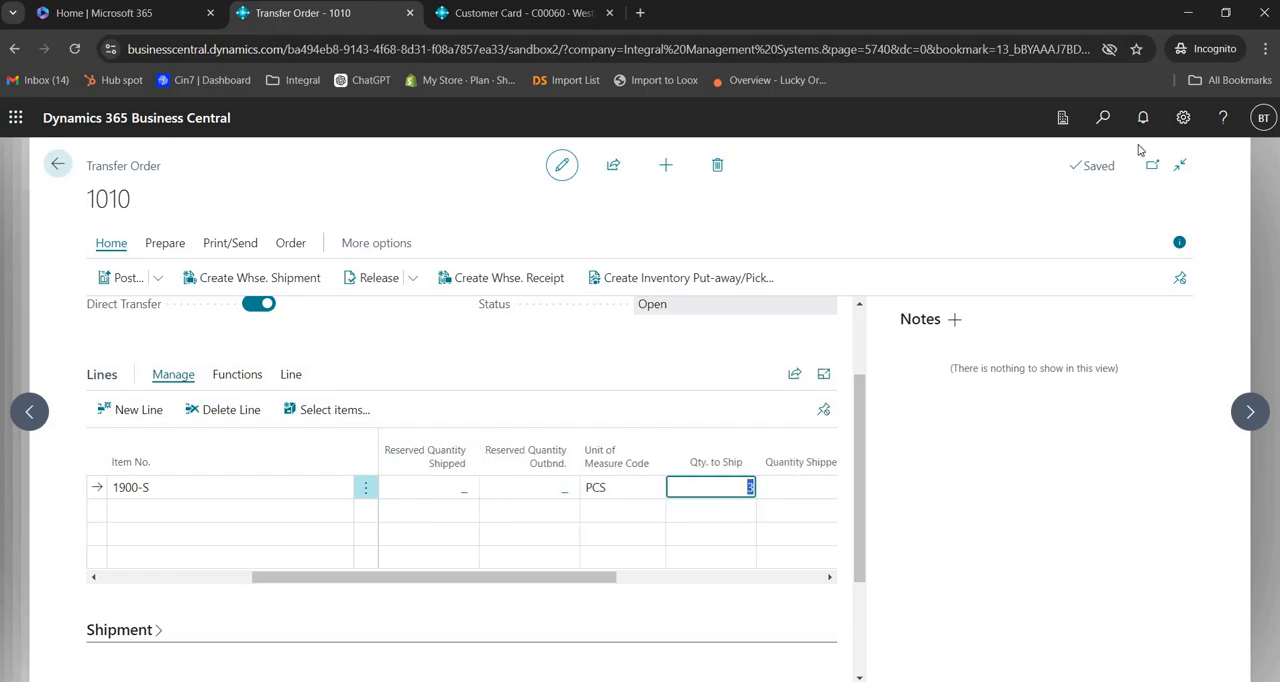
{"action": "left_click", "coordinate": [1179, 242]}
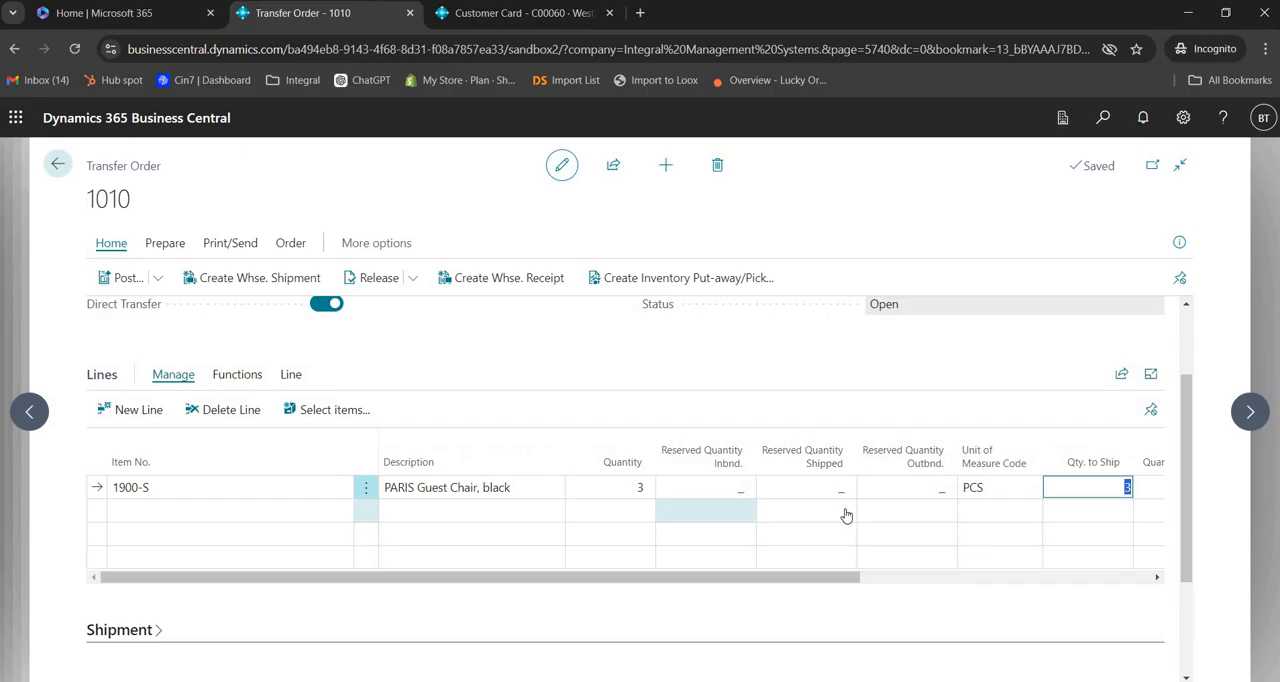
{"action": "key", "text": "Tab"}
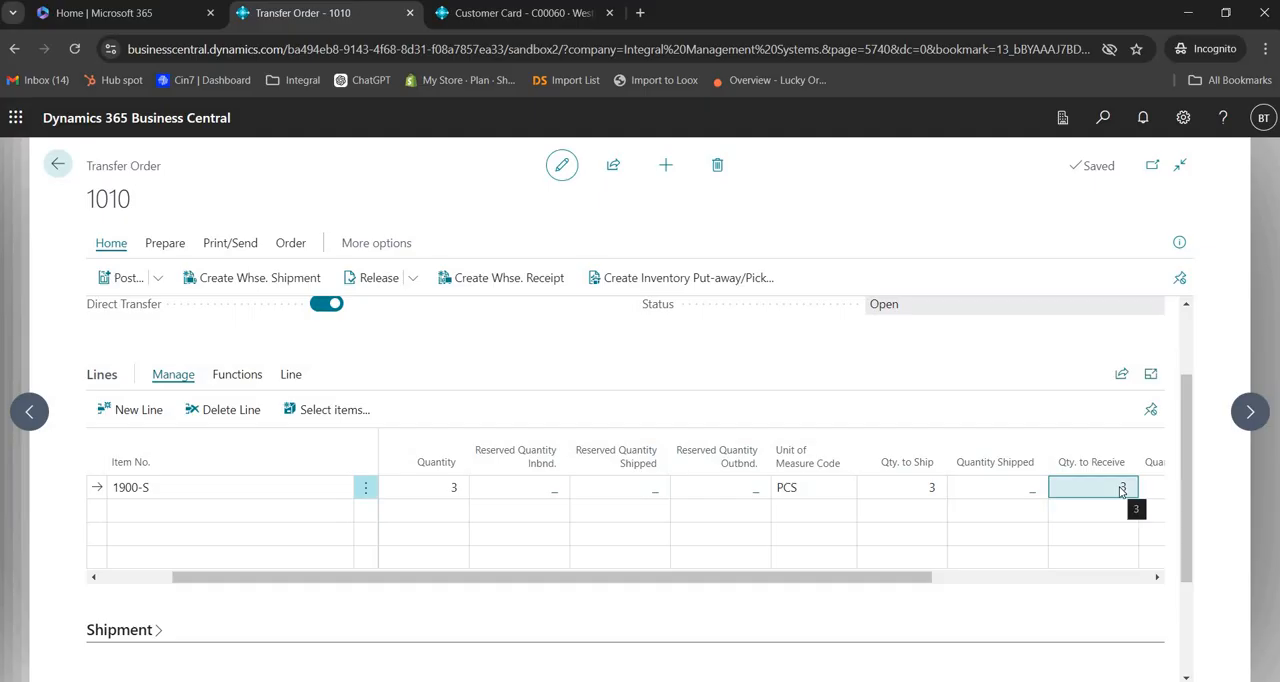
Step: Post the direct transfer order from MAIN to WEST and close the posting message
{"action": "left_click", "coordinate": [157, 283]}
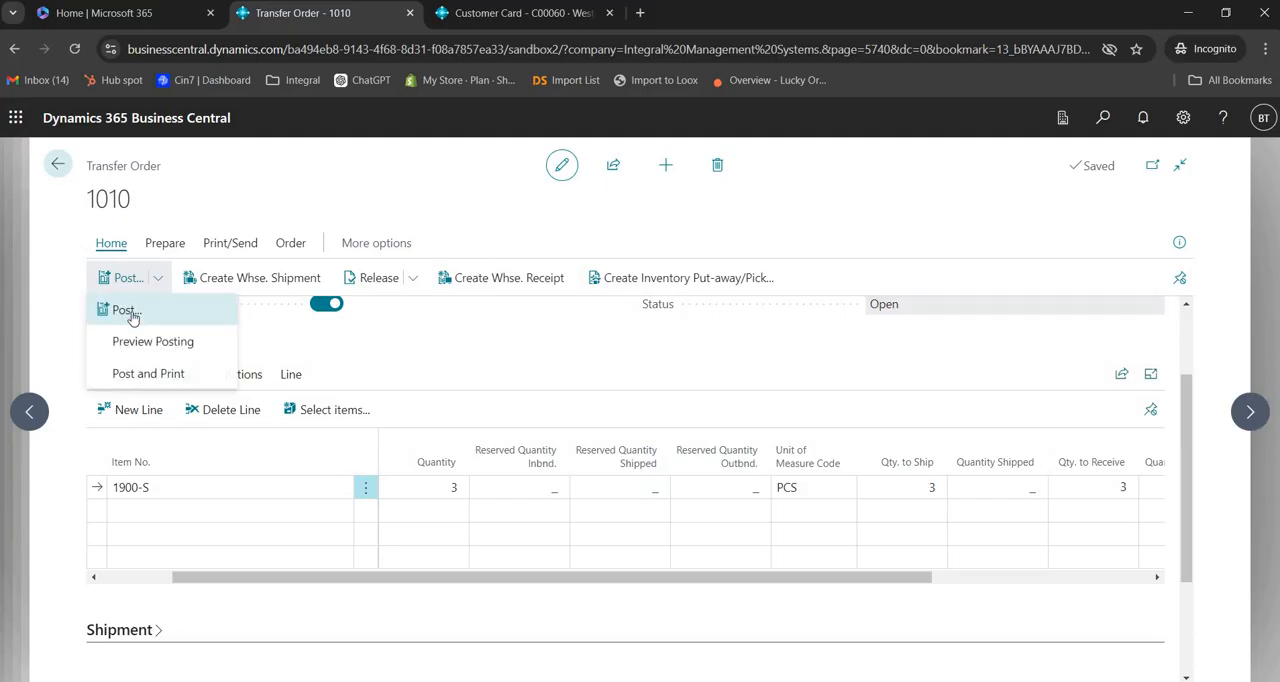
{"action": "left_click", "coordinate": [126, 310]}
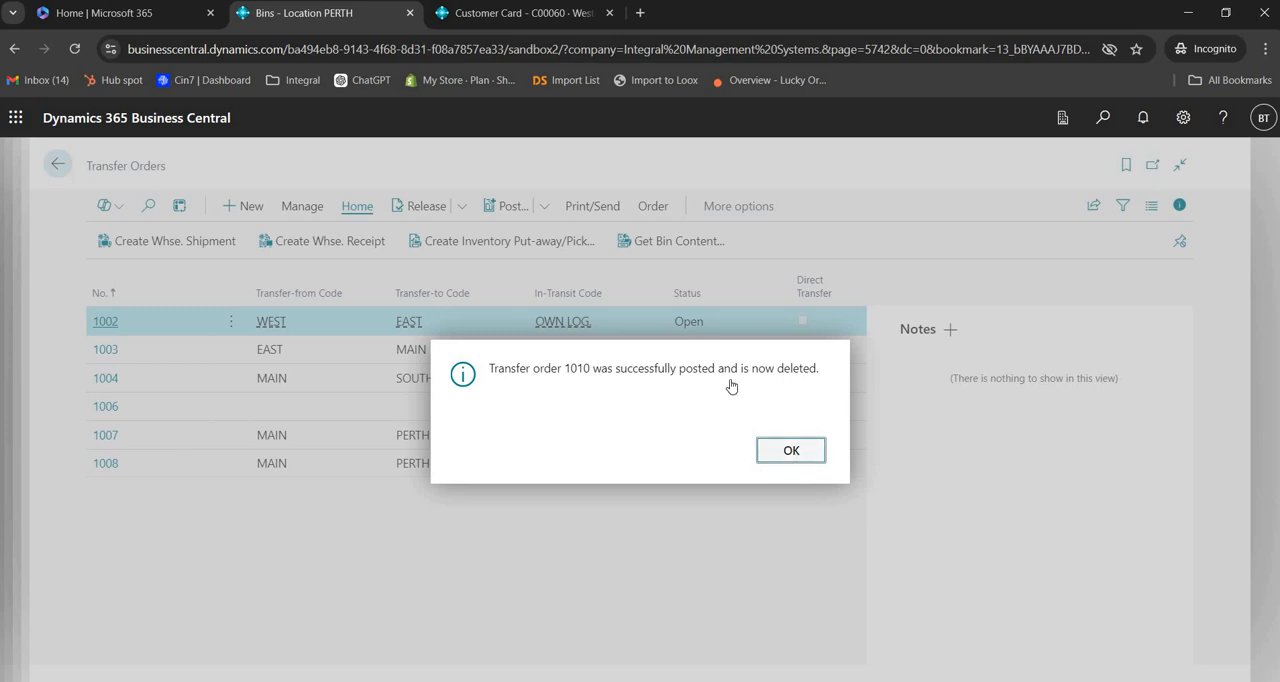
{"action": "key", "text": "Return"}
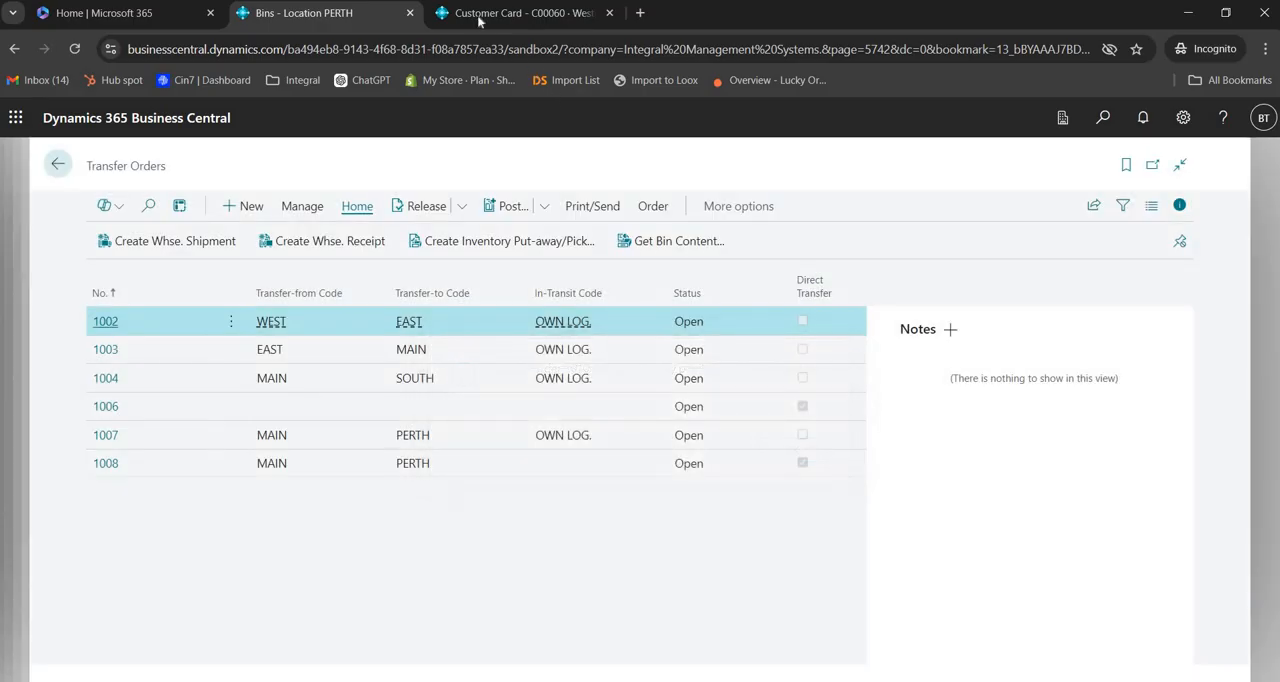
Step: Leave the customer card in the other browser tab and open item 1900-S, PARIS Guest Chair, black, from the Items list
{"action": "left_click", "coordinate": [470, 15]}
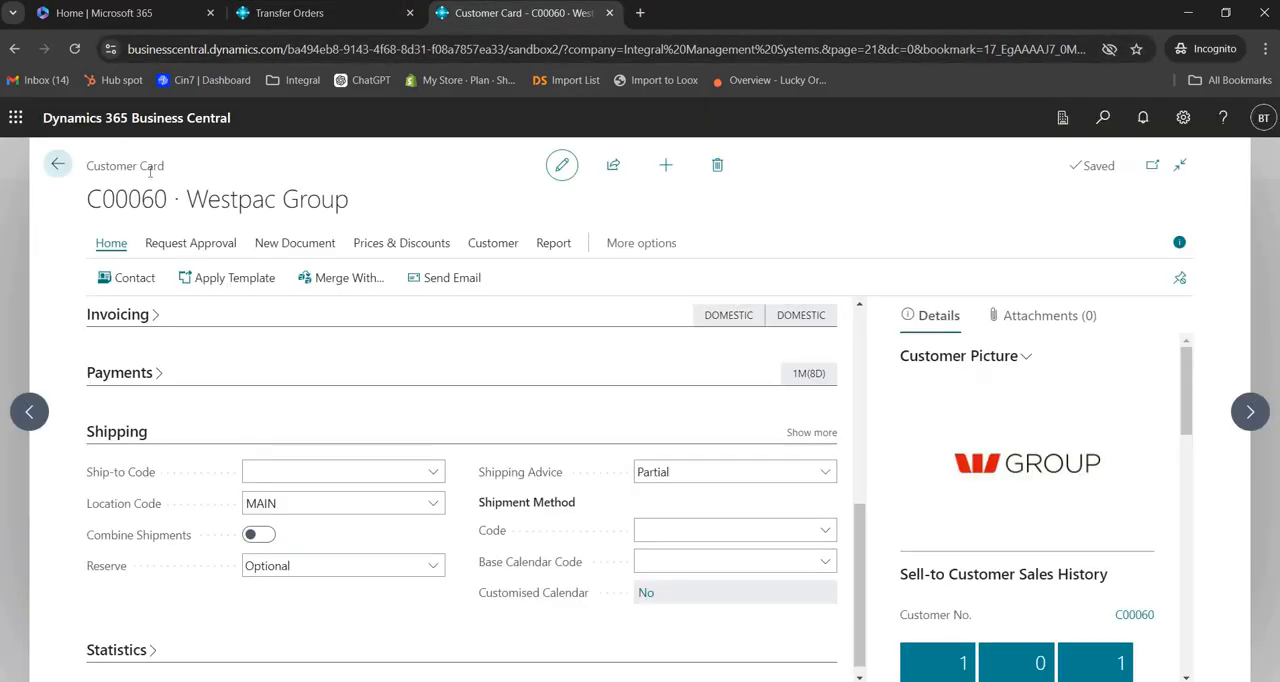
{"action": "left_click", "coordinate": [57, 164]}
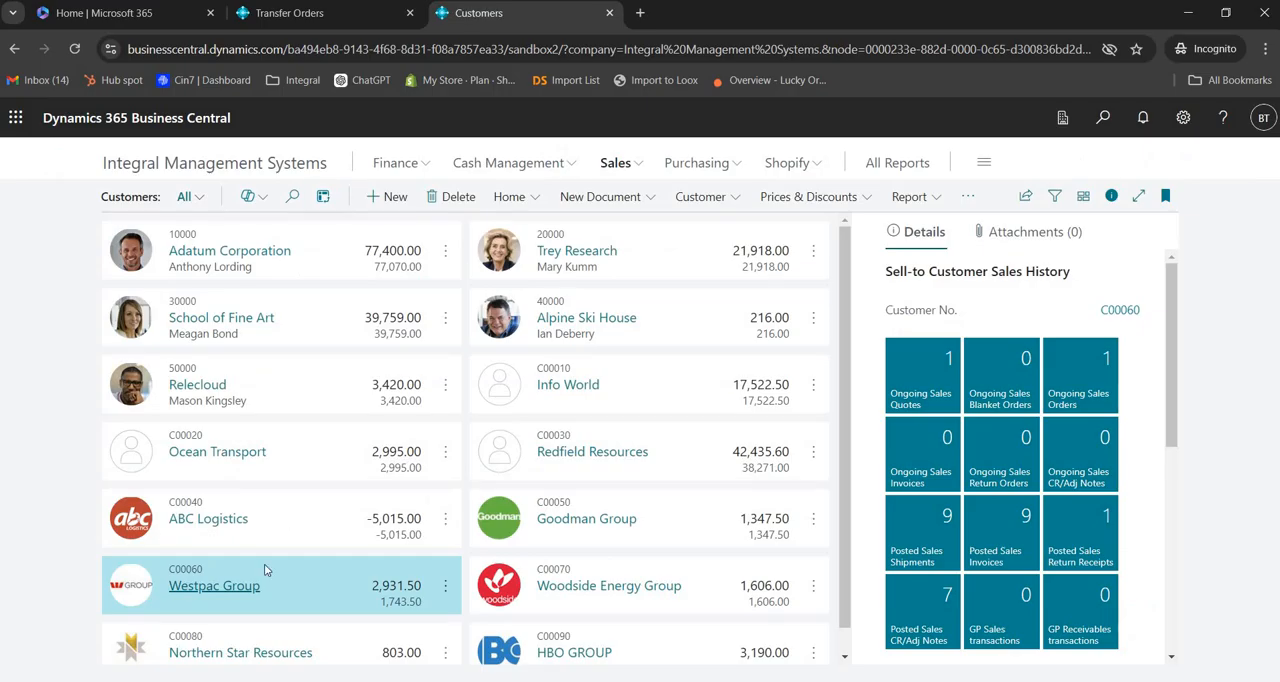
{"action": "left_click", "coordinate": [637, 171]}
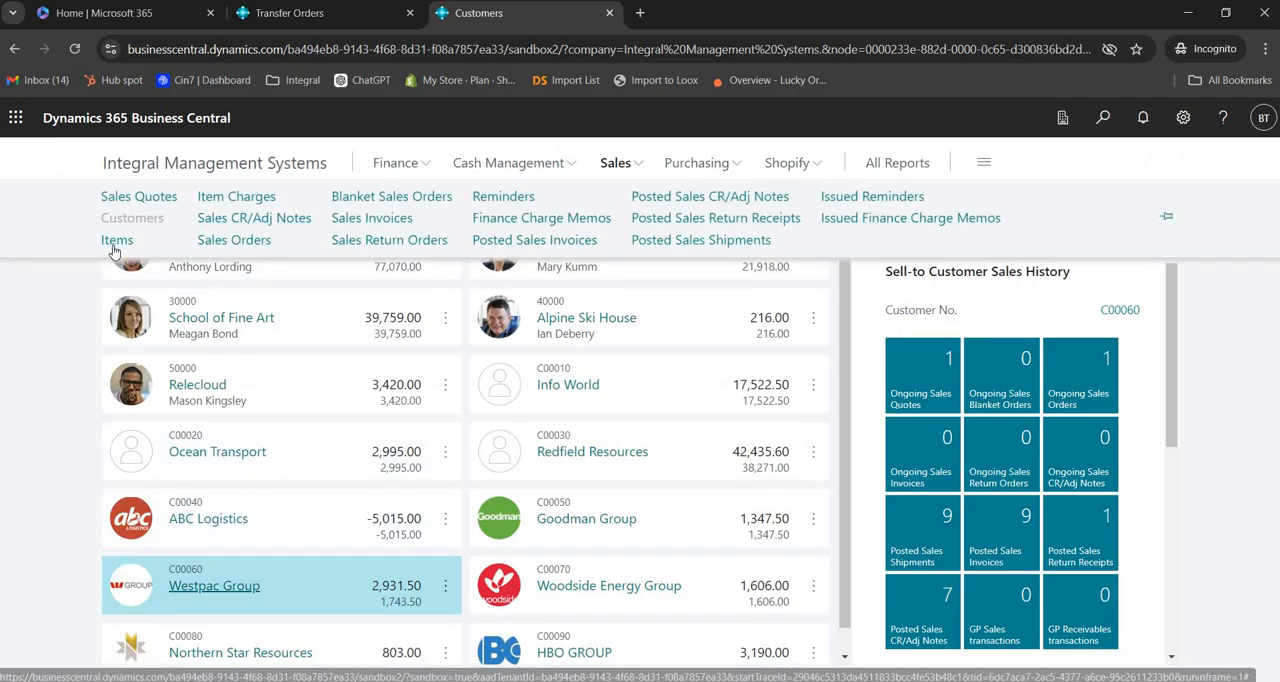
{"action": "left_click", "coordinate": [116, 244]}
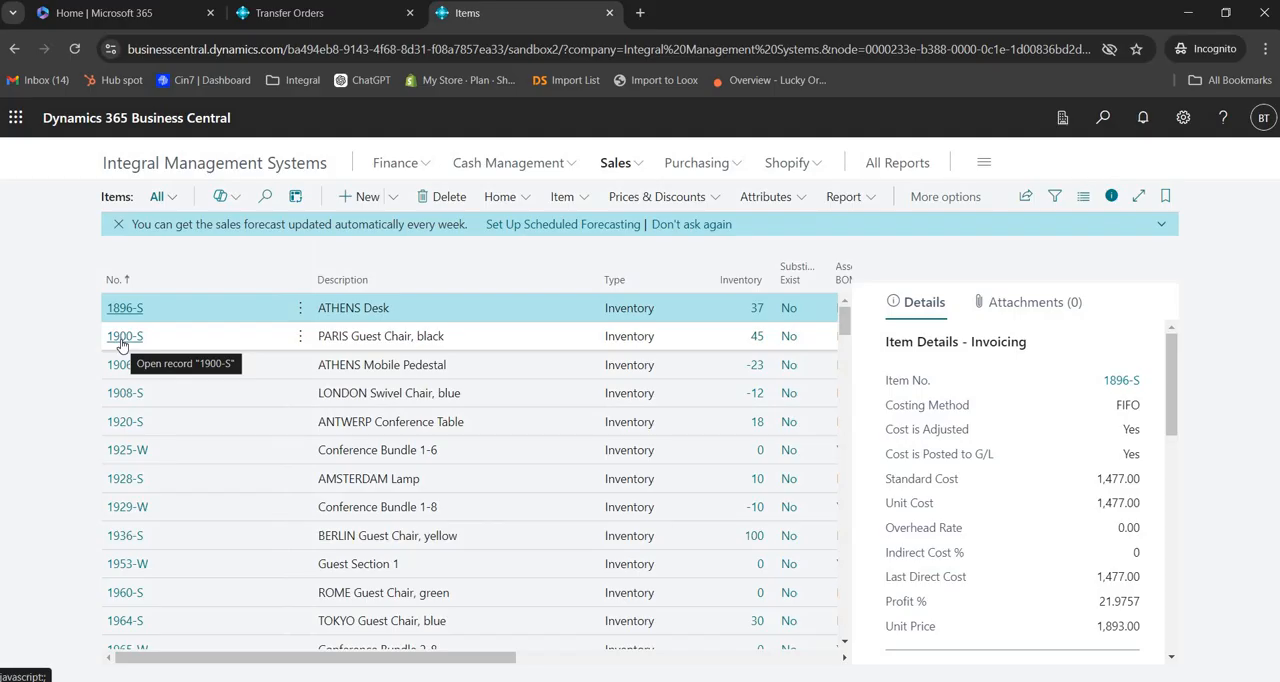
{"action": "left_click", "coordinate": [122, 340]}
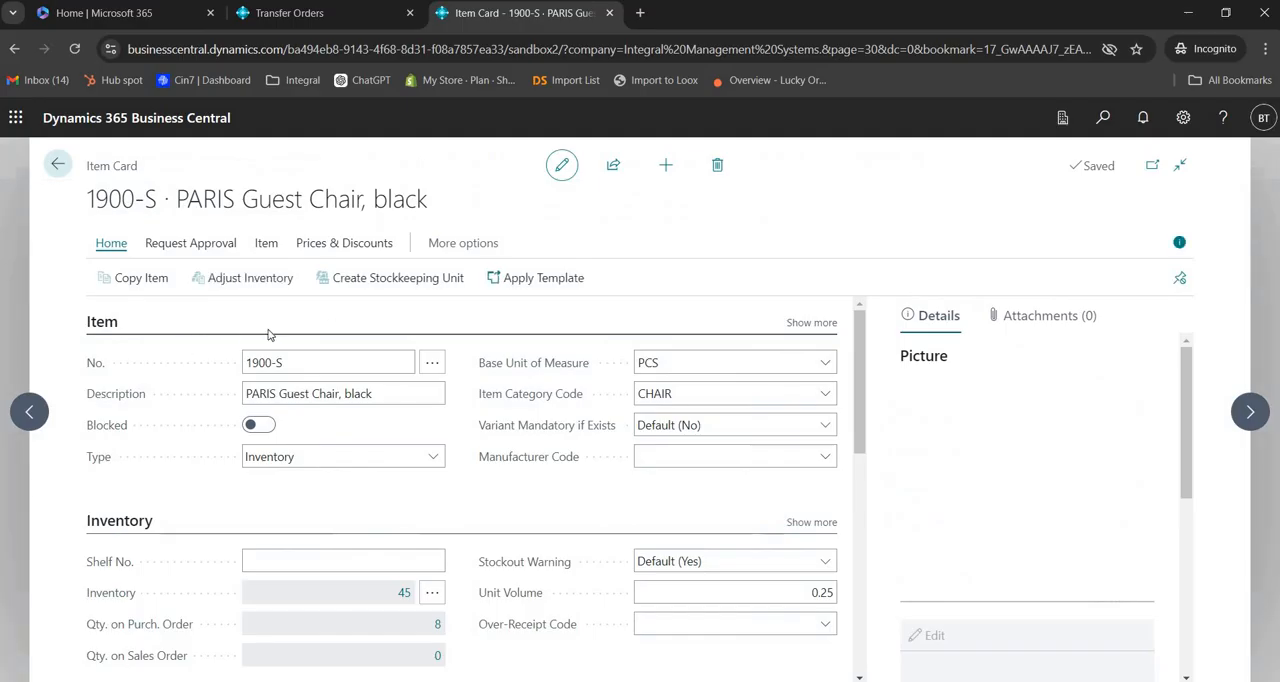
Step: View the chair's item availability by location in the expanded page and check the inventory at WEST
{"action": "left_click", "coordinate": [266, 246]}
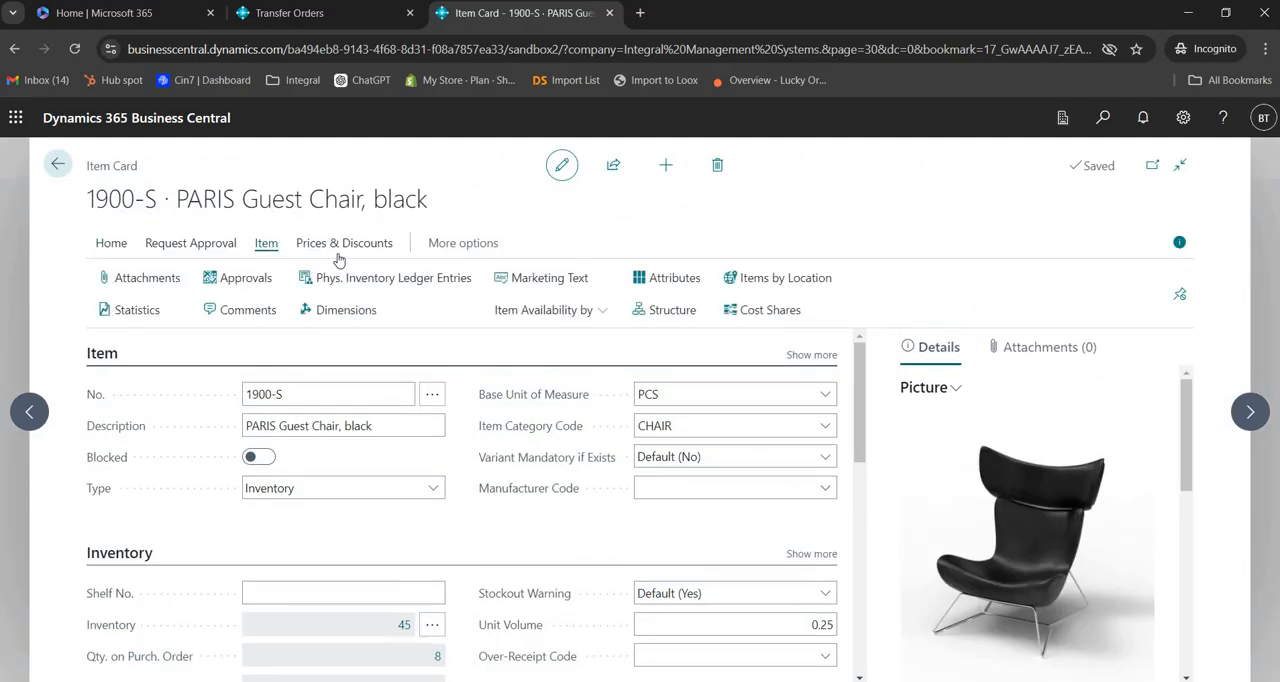
{"action": "left_click", "coordinate": [604, 314]}
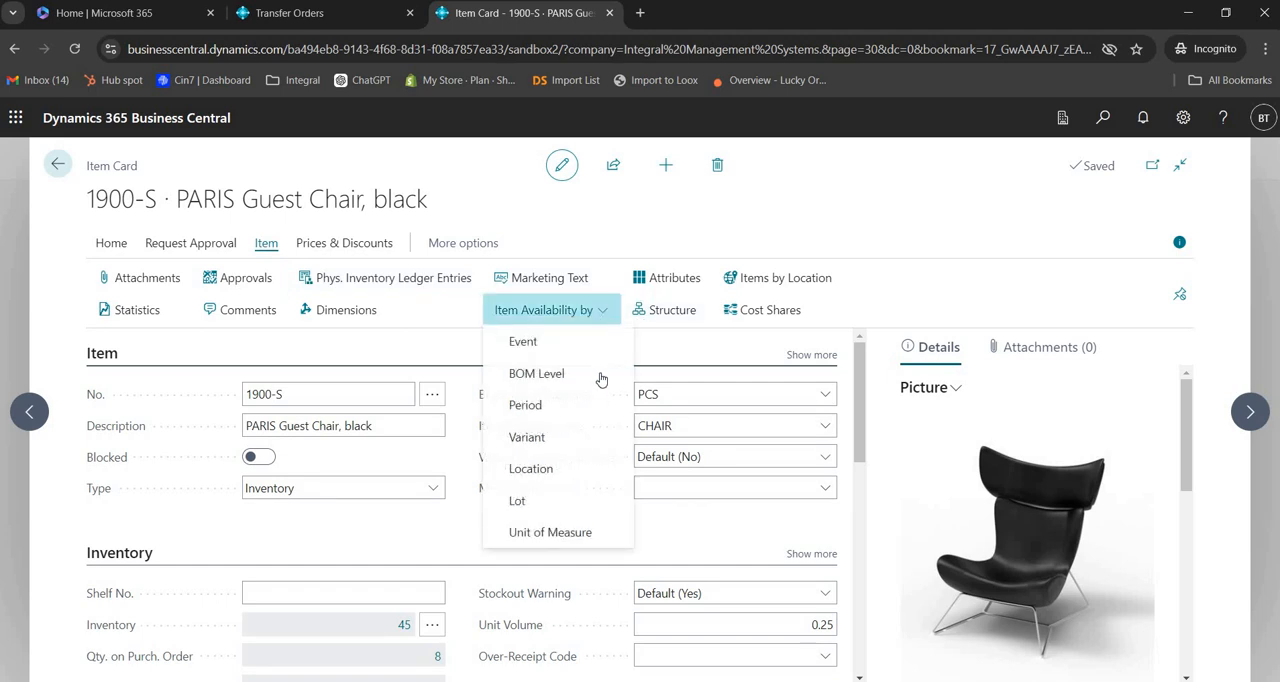
{"action": "left_click", "coordinate": [573, 476]}
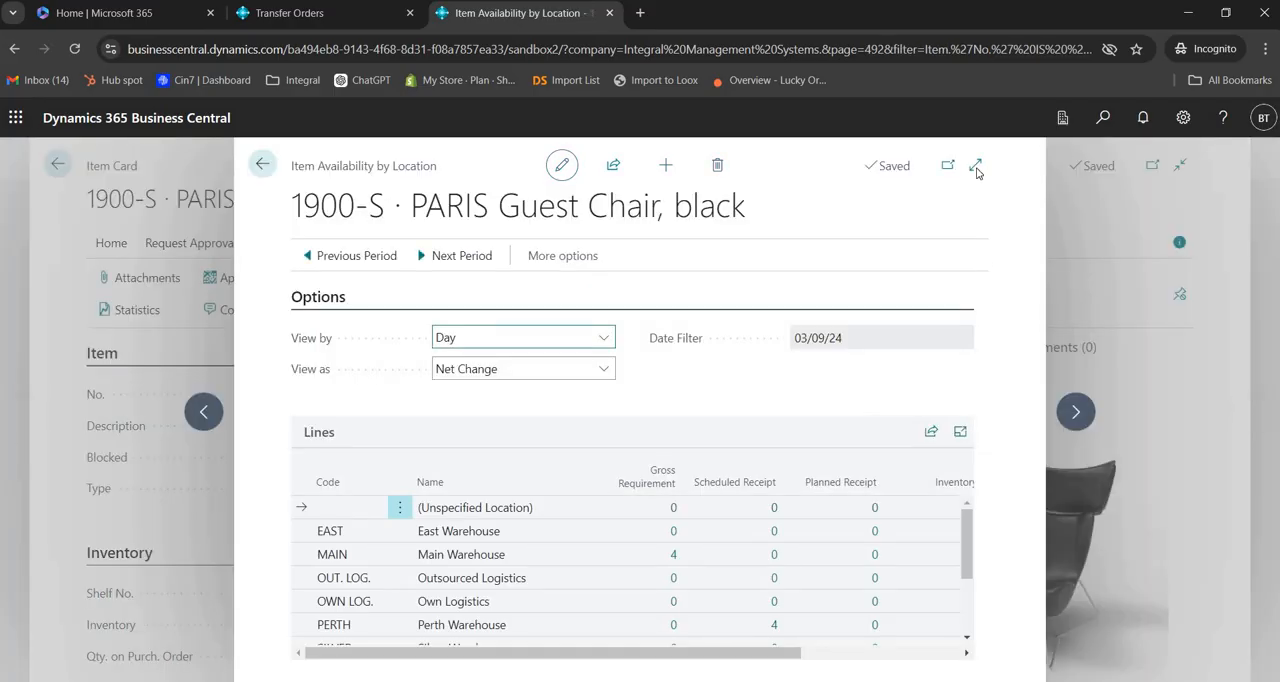
{"action": "left_click", "coordinate": [977, 166]}
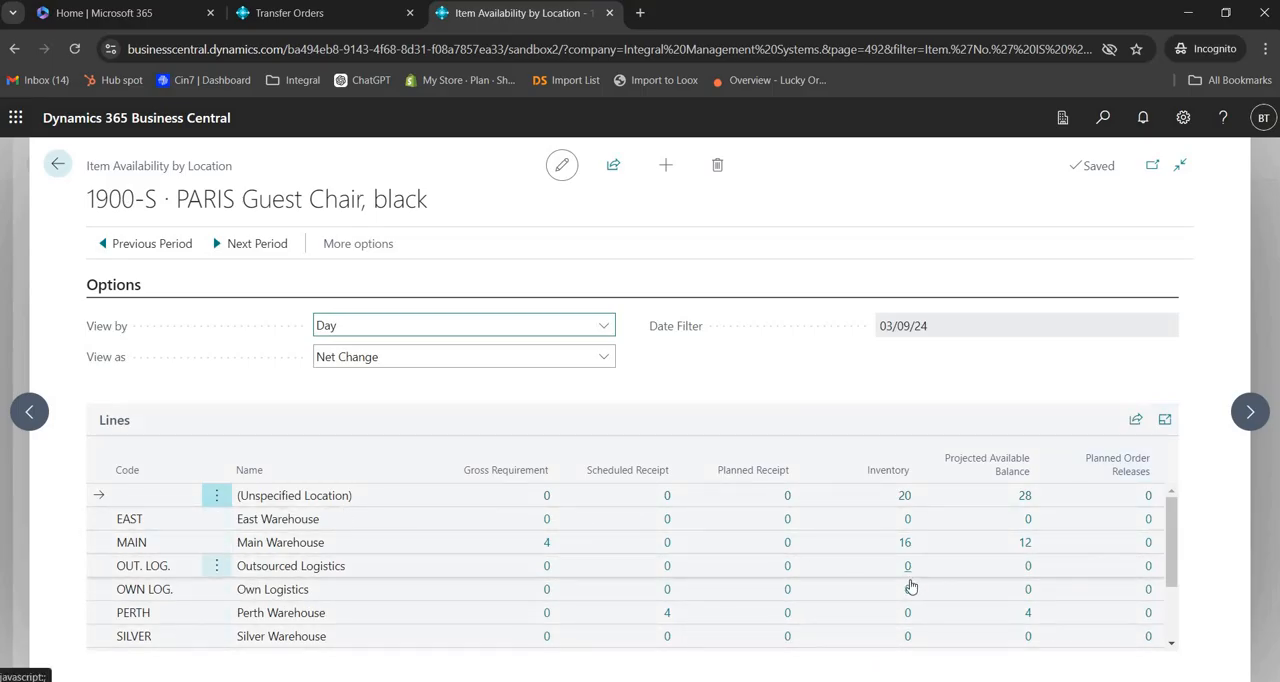
{"action": "scroll", "coordinate": [909, 600], "scroll_direction": "down", "scroll_amount": 2}
{"action": "scroll", "coordinate": [909, 606], "scroll_direction": "down", "scroll_amount": 1}
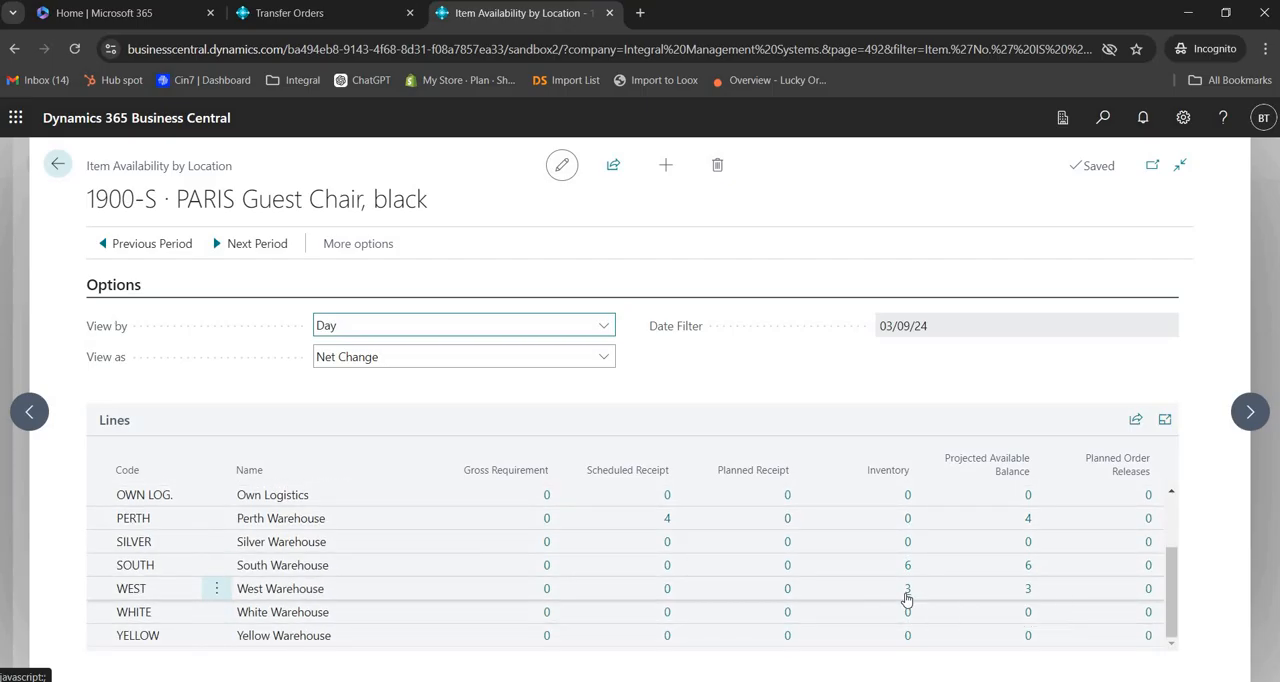
Step: Trace the WEST inventory through its item ledger entry to the related G/L entries and hide the details pane
{"action": "left_click", "coordinate": [908, 592]}
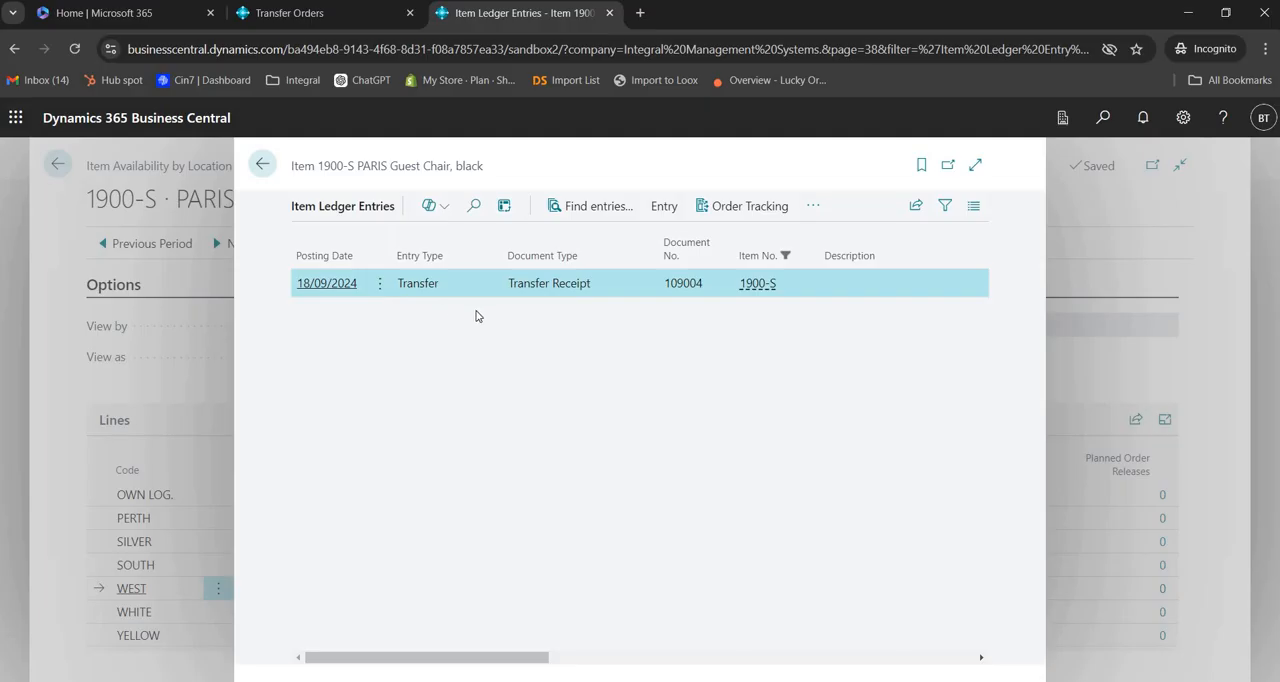
{"action": "left_click", "coordinate": [597, 206]}
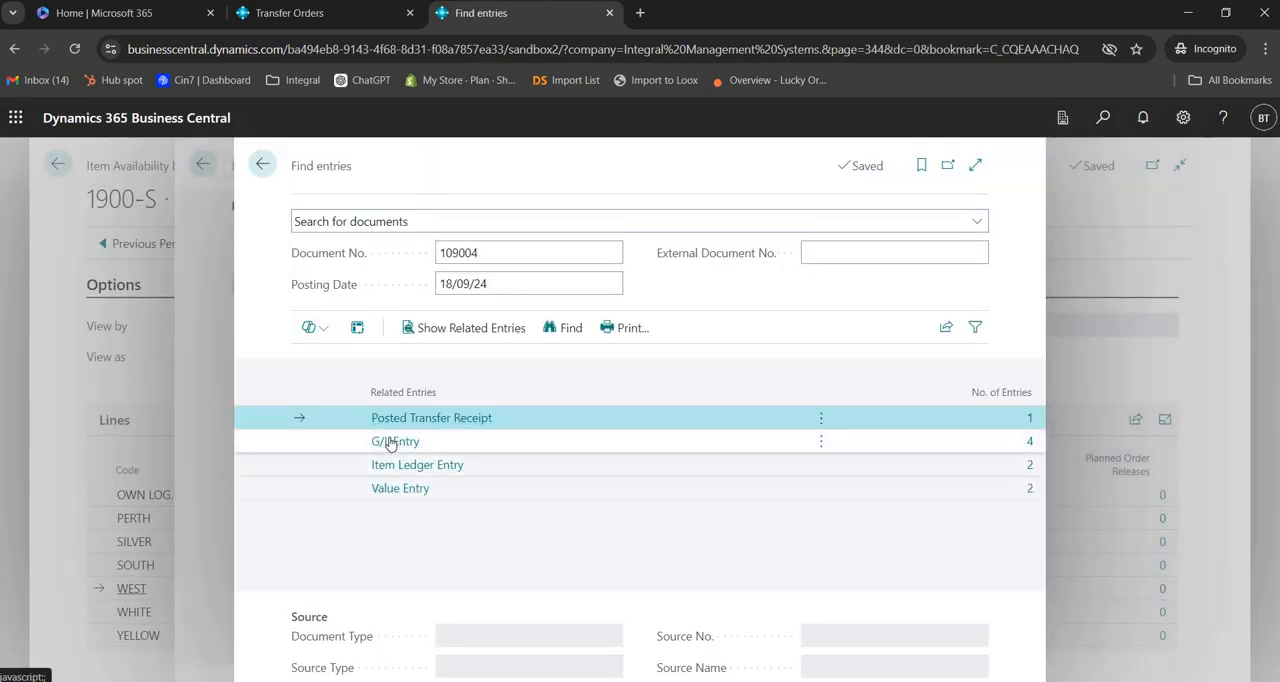
{"action": "left_click", "coordinate": [394, 442]}
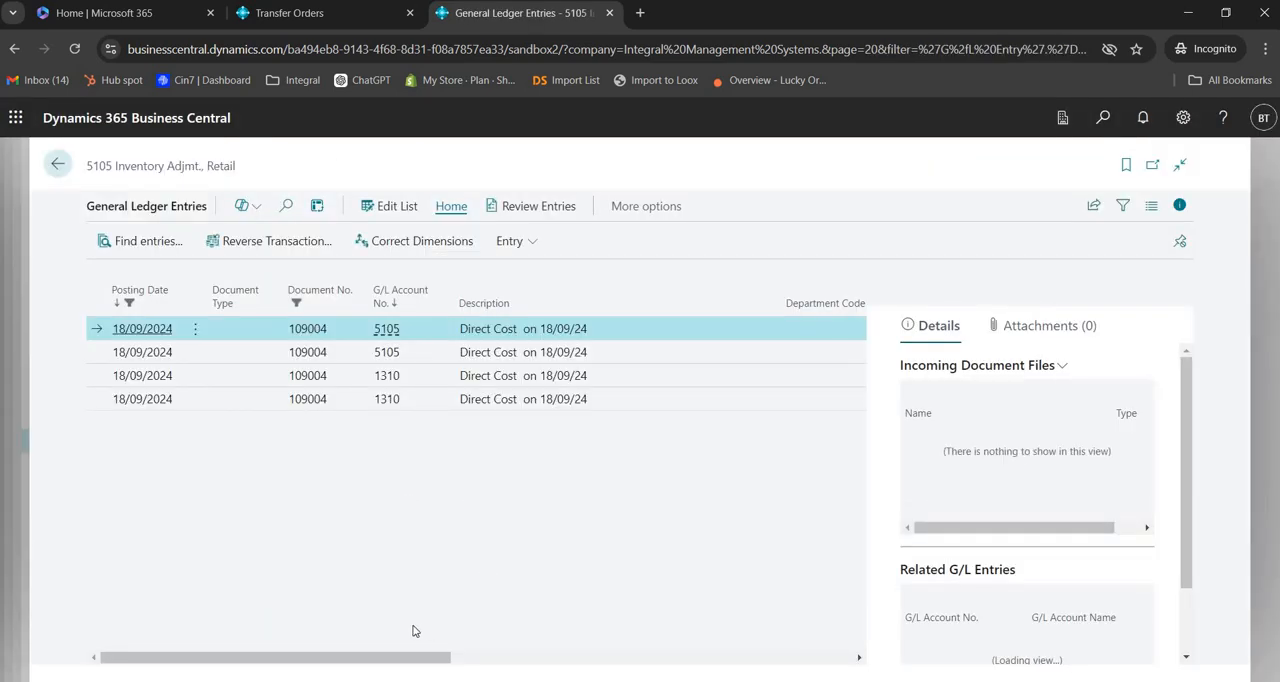
{"action": "left_click", "coordinate": [1180, 206]}
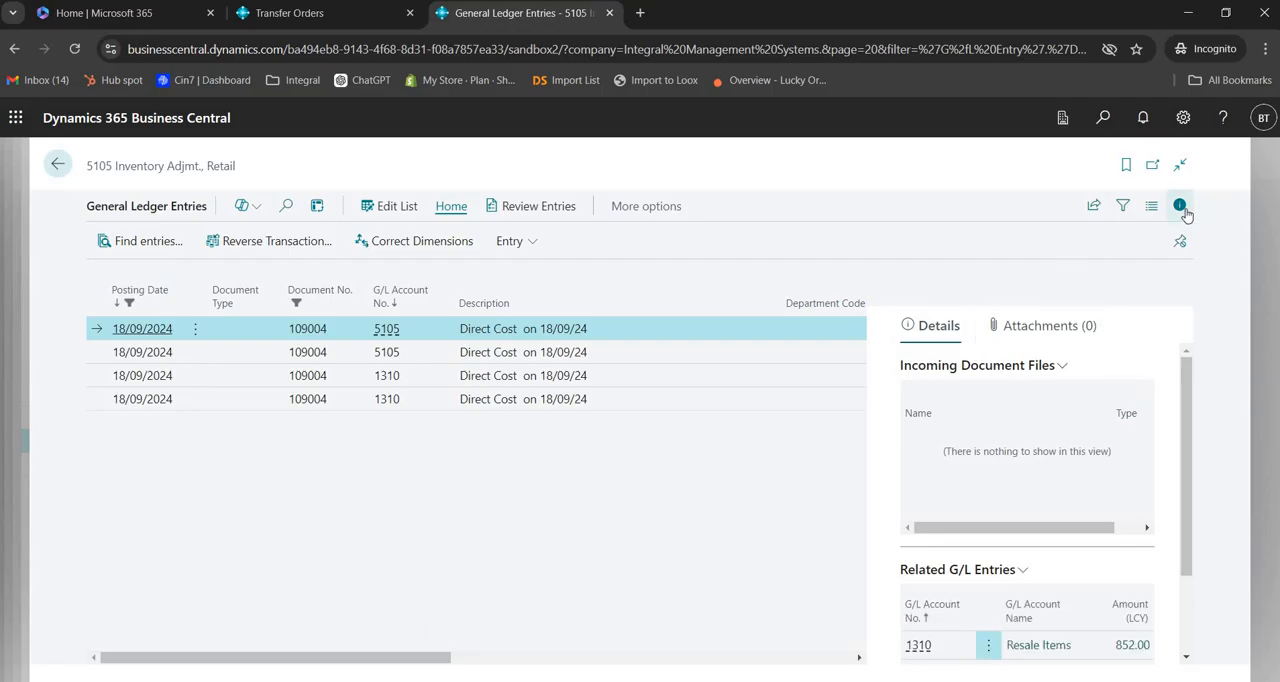